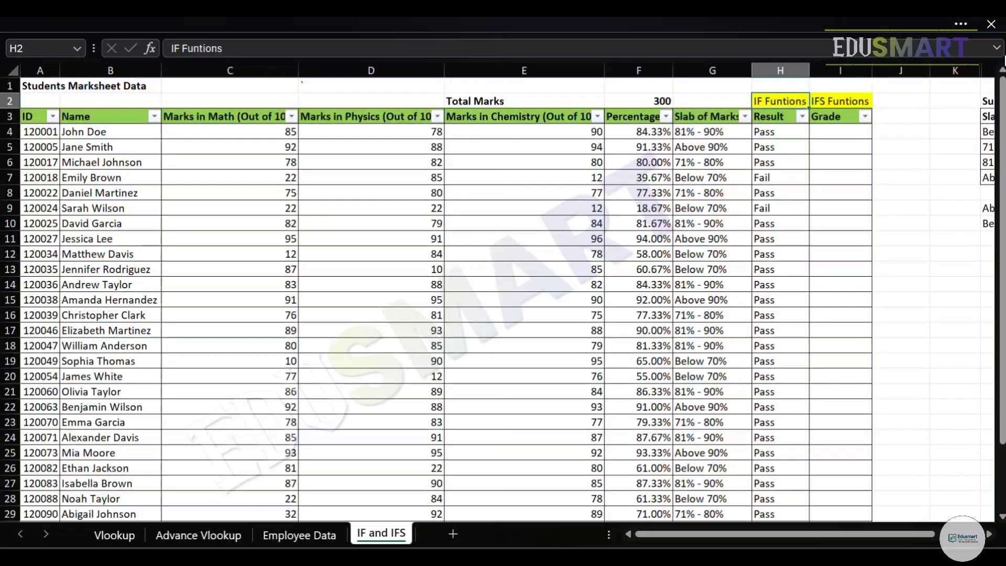
Examine the support table's percentage slabs with their grades and the 40% rules for Pass and Fail.
{"action": "key", "text": "Right"}
{"action": "key", "text": "Right"}
{"action": "key", "text": "Right"}
{"action": "key", "text": "Right"}
{"action": "key", "text": "Right"}
{"action": "key", "text": "Down"}
{"action": "key", "text": "Down"}
{"action": "key", "text": "Down"}
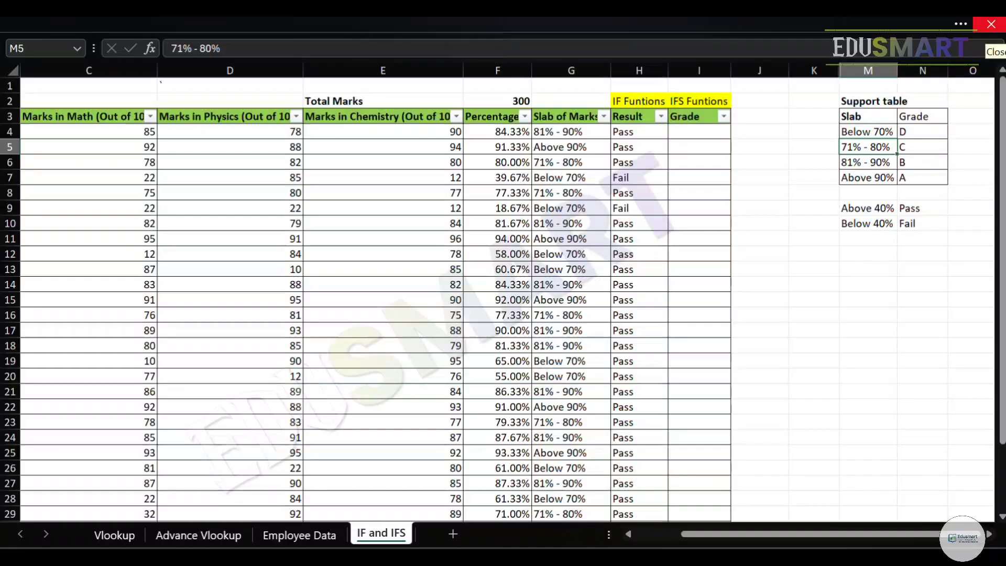
{"action": "key", "text": "Right"}
{"action": "key", "text": "Down"}
{"action": "key", "text": "Down"}
{"action": "key", "text": "Down"}
{"action": "key", "text": "Down"}
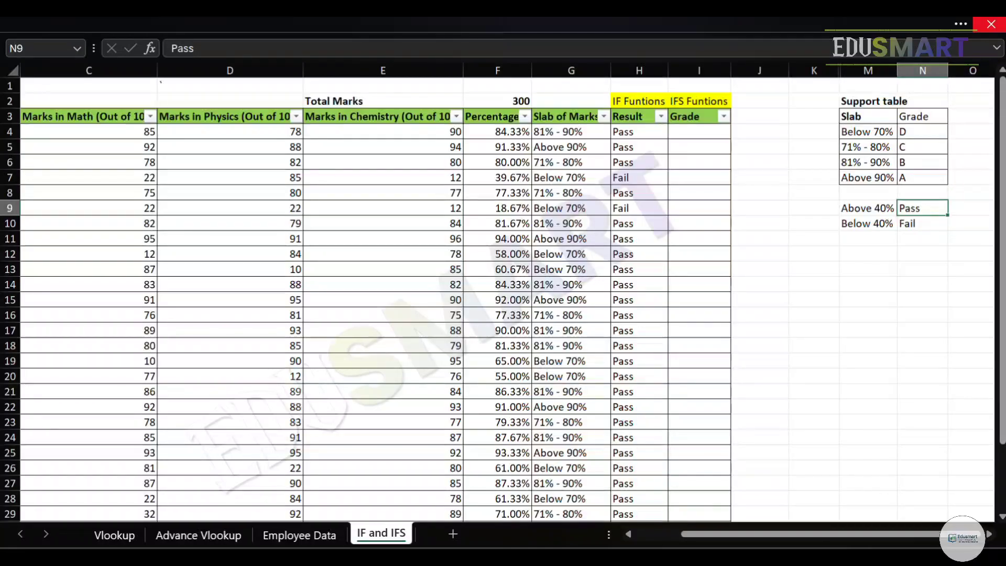
{"action": "key", "text": "Left"}
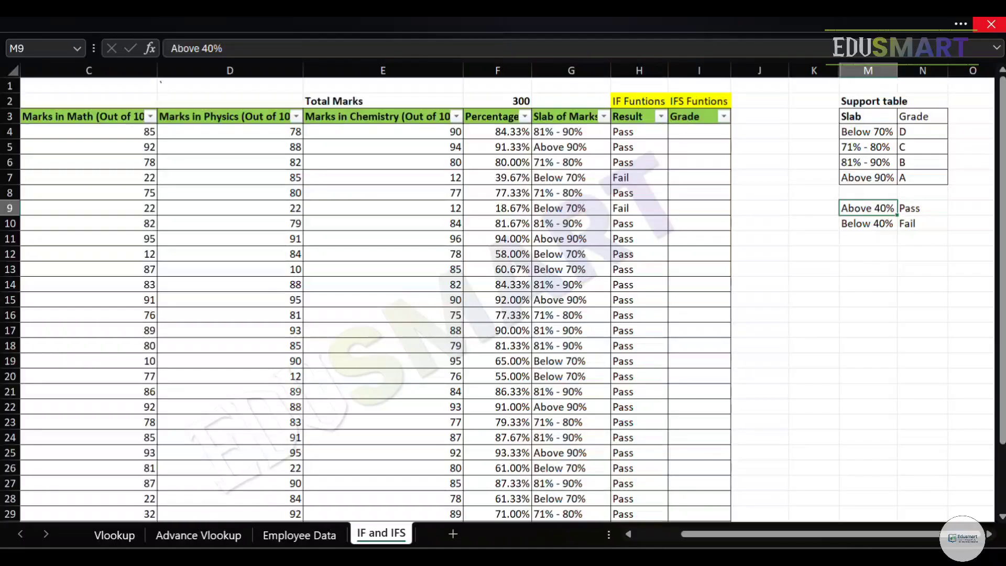
{"action": "key", "text": "Right"}
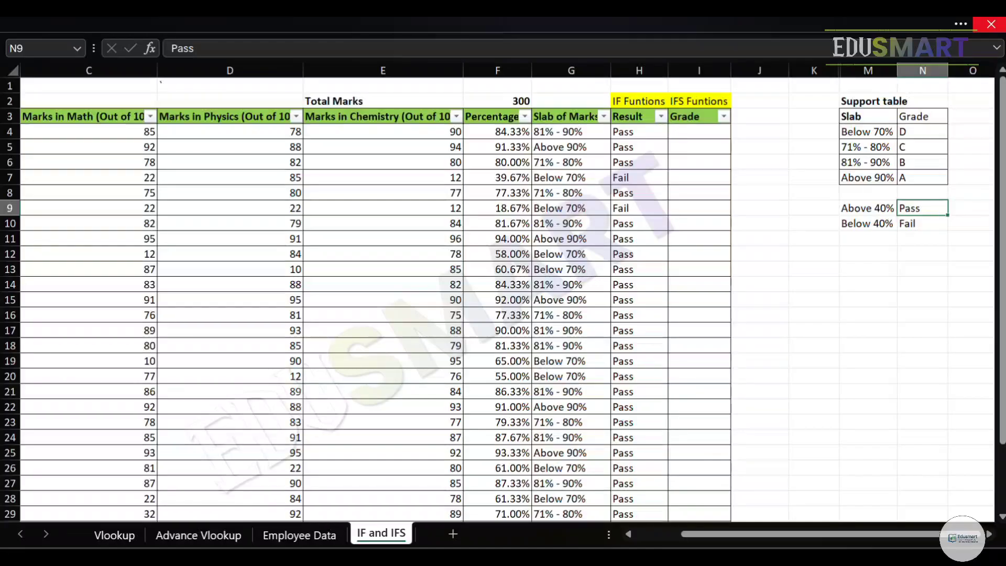
{"action": "key", "text": "Down"}
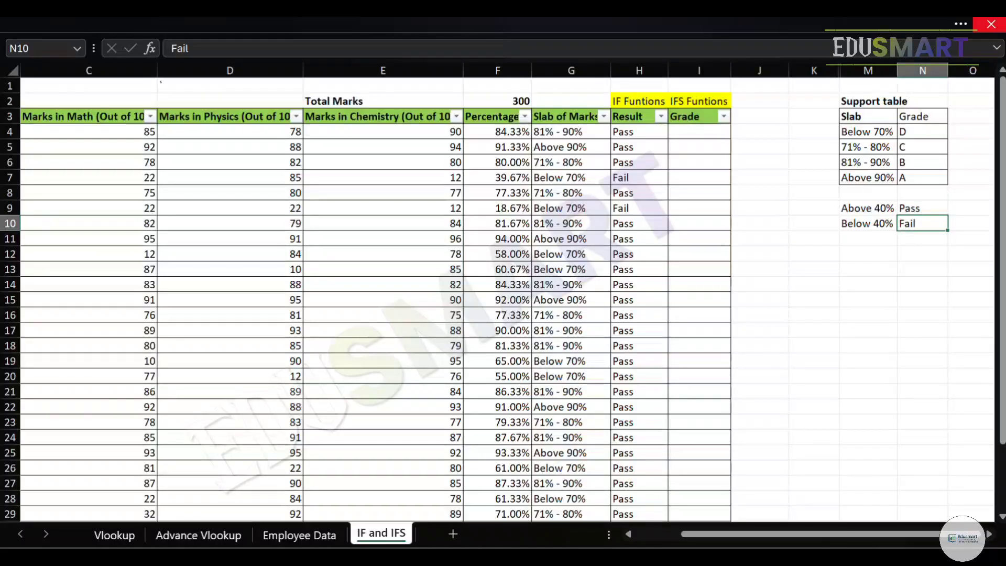
Review the marksheet's first student row, the IF formula behind the Result column and the neighbouring Grade column.
{"action": "key", "text": "Left"}
{"action": "key", "text": "Left"}
{"action": "key", "text": "Left"}
{"action": "key", "text": "Up"}
{"action": "key", "text": "Up"}
{"action": "key", "text": "Up"}
{"action": "key", "text": "Up"}
{"action": "key", "text": "Up"}
{"action": "key", "text": "Up"}
{"action": "key", "text": "Left"}
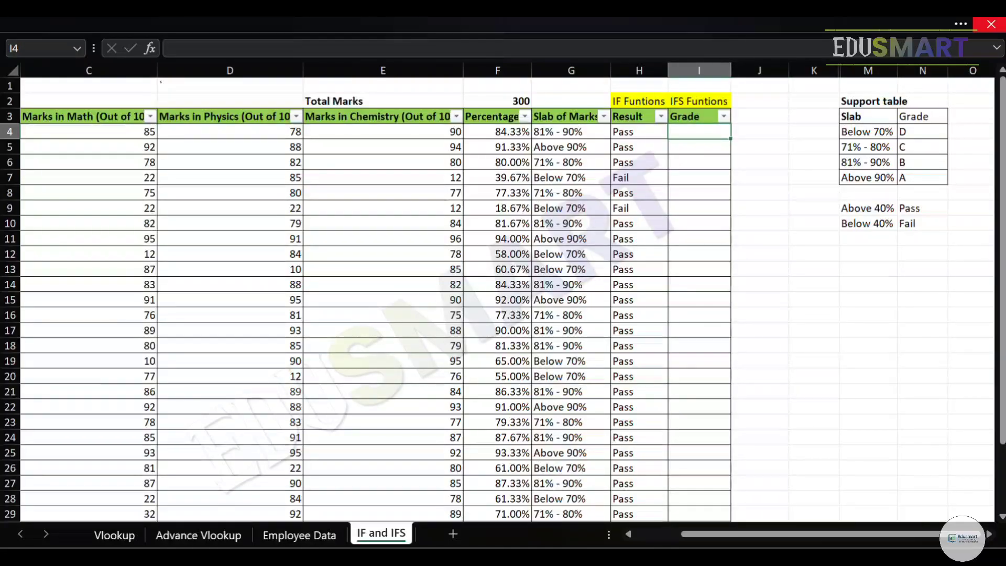
{"action": "key", "text": "Home"}
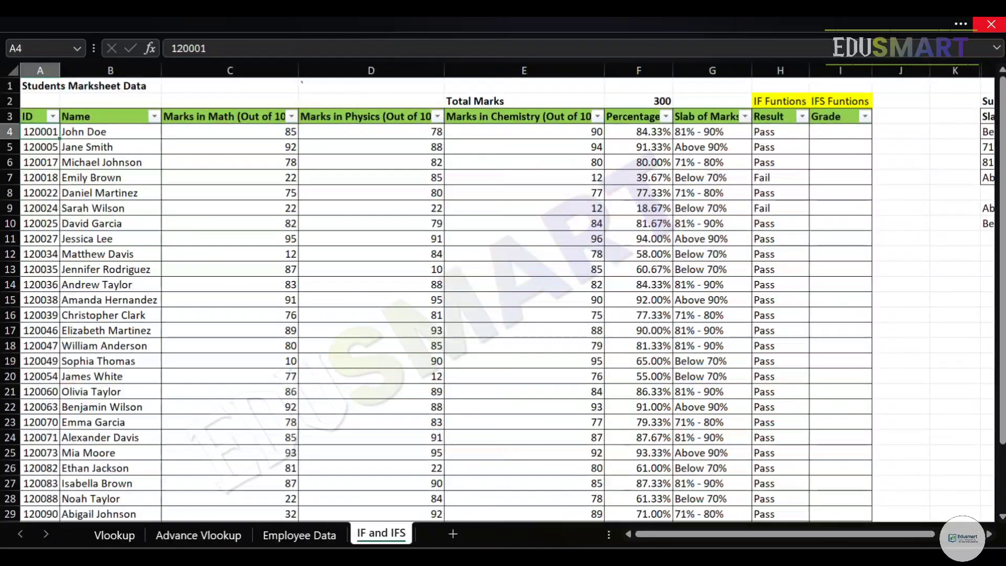
{"action": "key", "text": "Right"}
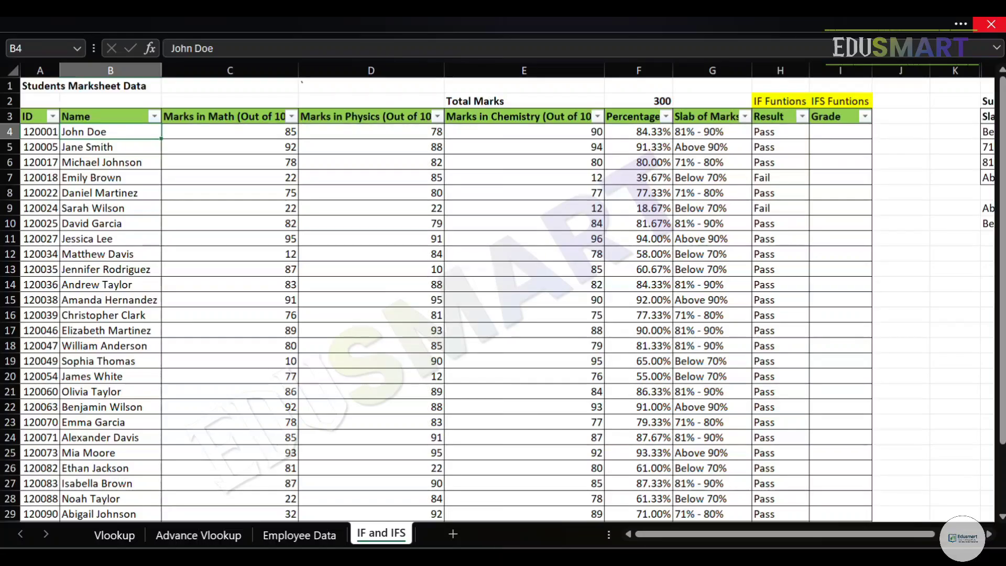
{"action": "key", "text": "ctrl+Right"}
{"action": "key", "text": "Right"}
{"action": "key", "text": "Left"}
{"action": "key", "text": "F2"}
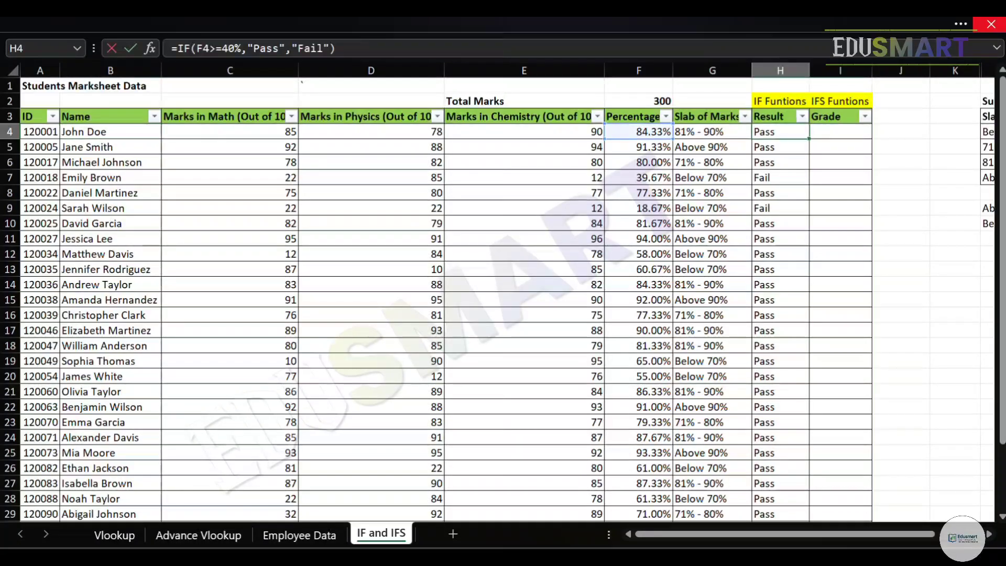
{"action": "key", "text": "Return"}
{"action": "key", "text": "Down"}
{"action": "key", "text": "Down"}
{"action": "key", "text": "Down"}
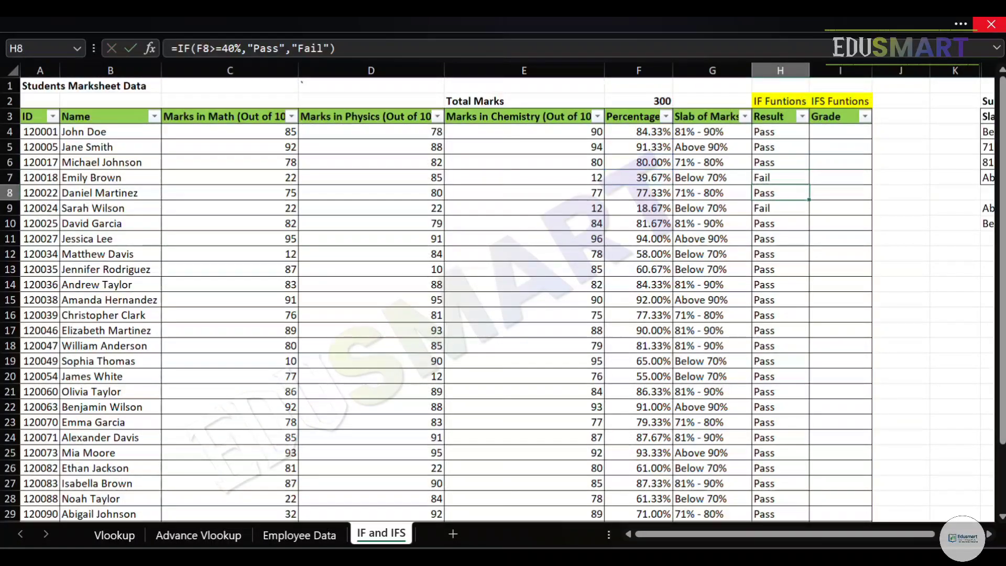
{"action": "key", "text": "Up"}
{"action": "key", "text": "Up"}
{"action": "key", "text": "ctrl+Up"}
{"action": "key", "text": "Right"}
{"action": "key", "text": "Down"}
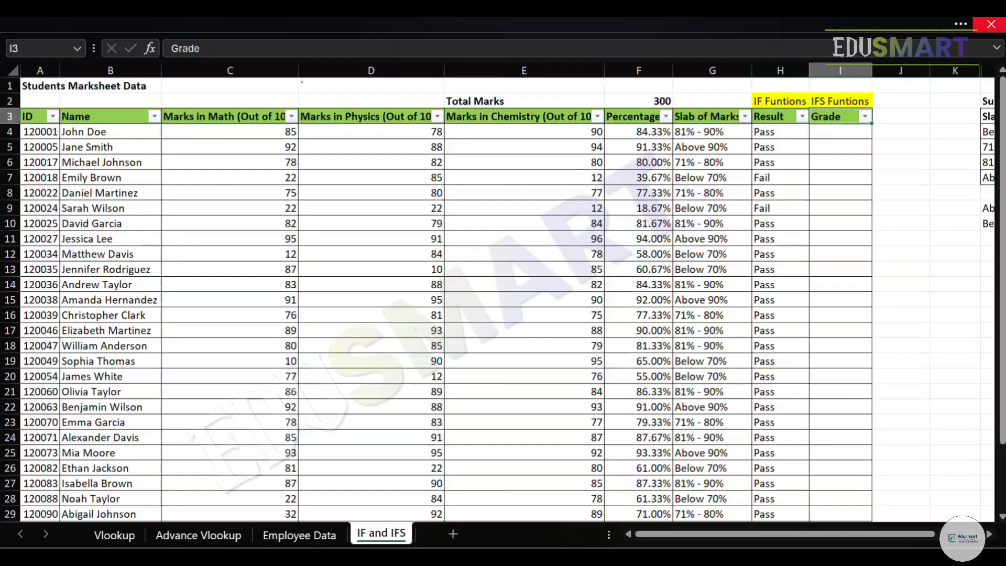
{"action": "key", "text": "Down"}
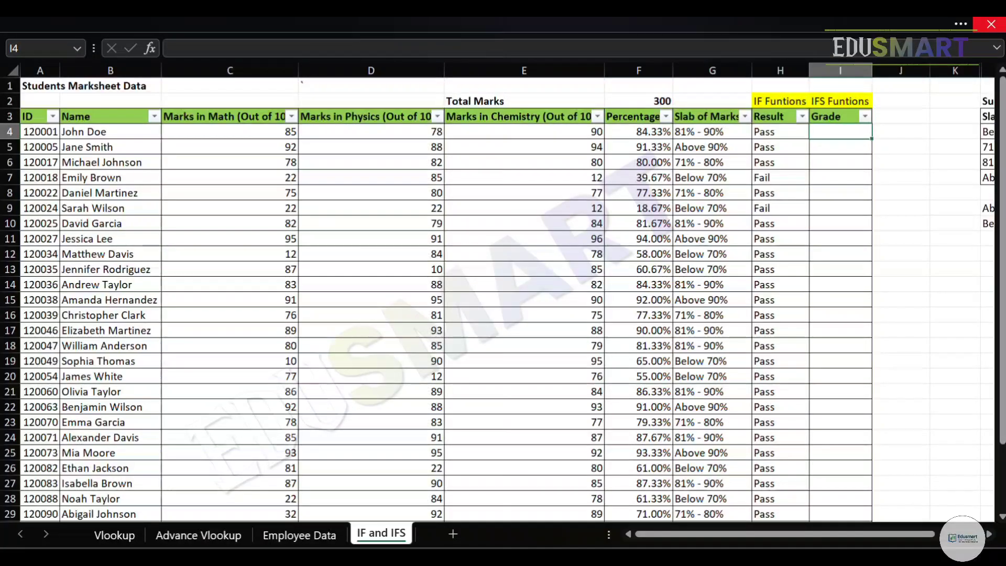
{"action": "key", "text": "Left"}
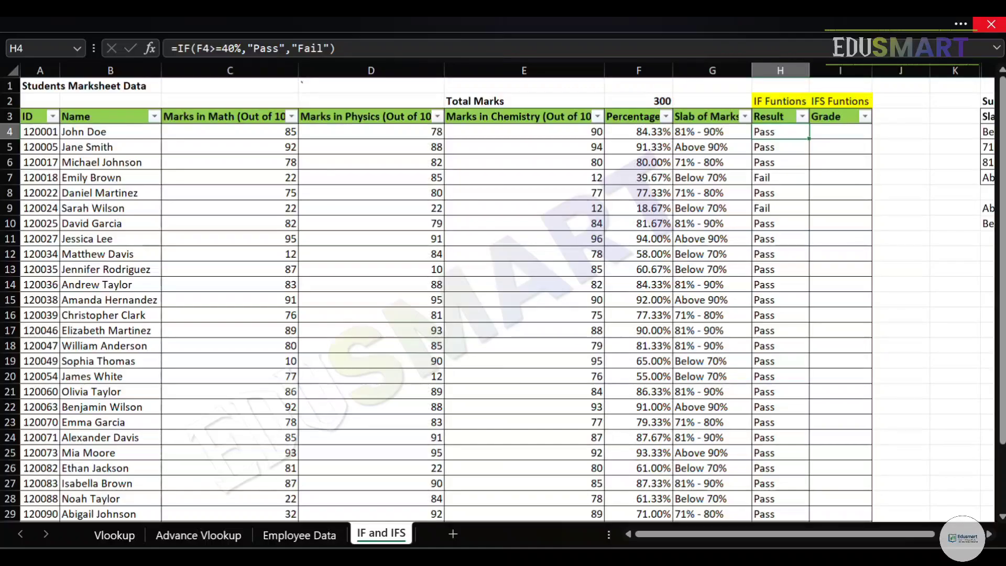
Examine which grade the support table assigns to each percentage slab.
{"action": "key", "text": "Right"}
{"action": "key", "text": "Right"}
{"action": "key", "text": "Right"}
{"action": "key", "text": "Right"}
{"action": "key", "text": "Right"}
{"action": "key", "text": "Left"}
{"action": "key", "text": "Up"}
{"action": "key", "text": "Left"}
{"action": "key", "text": "Left"}
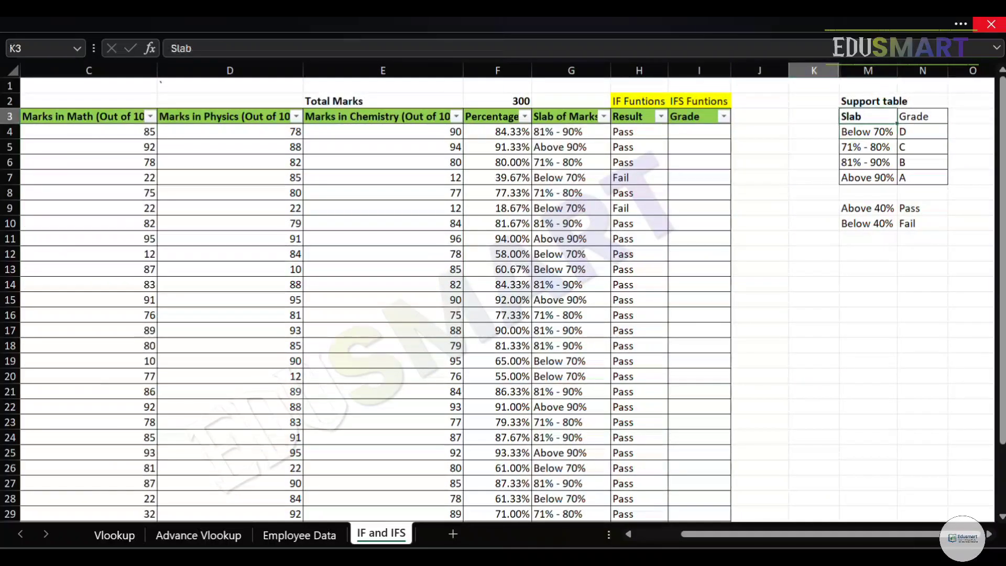
{"action": "key", "text": "Right"}
{"action": "key", "text": "Right"}
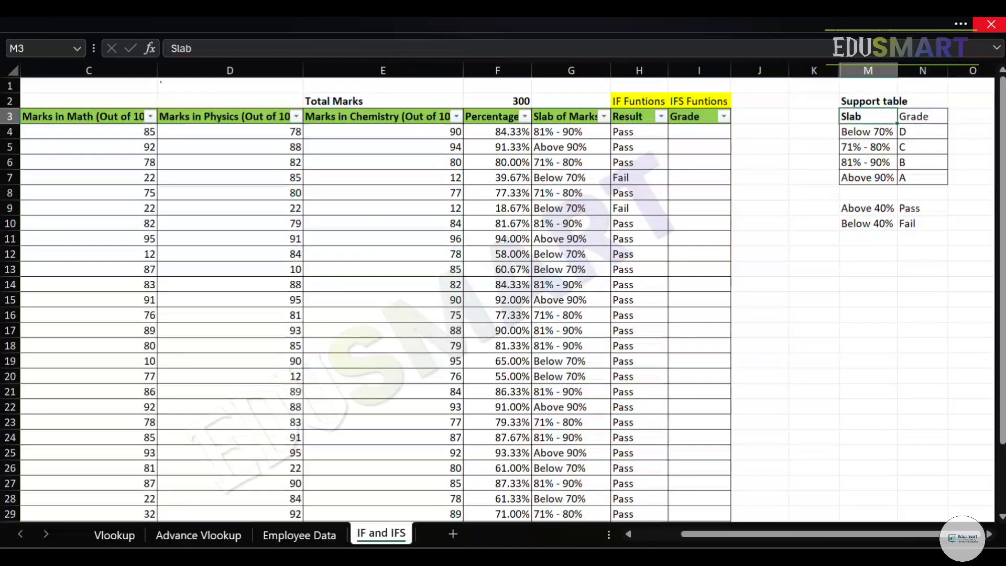
{"action": "key", "text": "Down"}
{"action": "key", "text": "Down"}
{"action": "key", "text": "Down"}
{"action": "key", "text": "Down"}
{"action": "key", "text": "Right"}
{"action": "key", "text": "Up"}
{"action": "key", "text": "Up"}
{"action": "key", "text": "Up"}
{"action": "key", "text": "Up"}
{"action": "key", "text": "Down"}
{"action": "key", "text": "Down"}
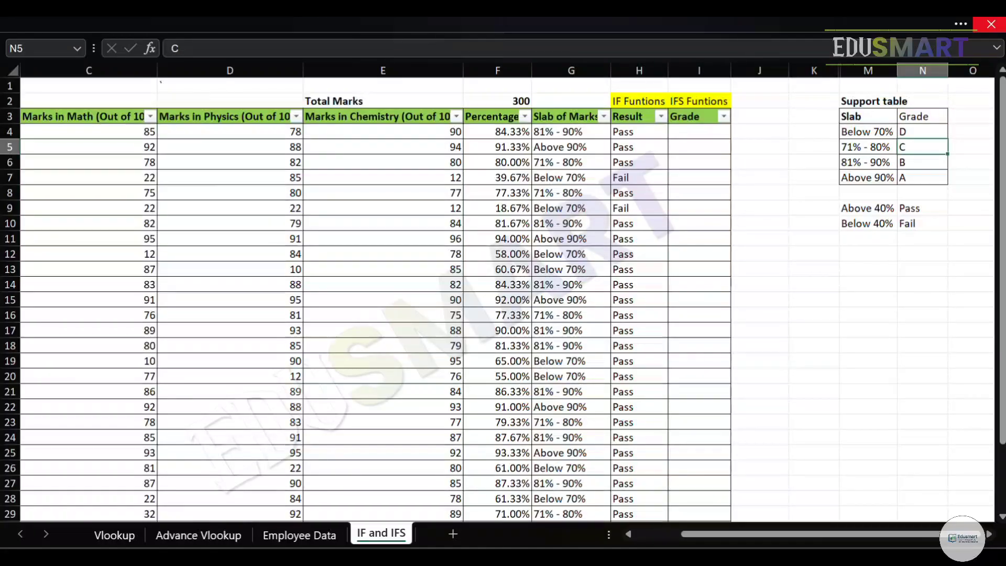
{"action": "key", "text": "Down"}
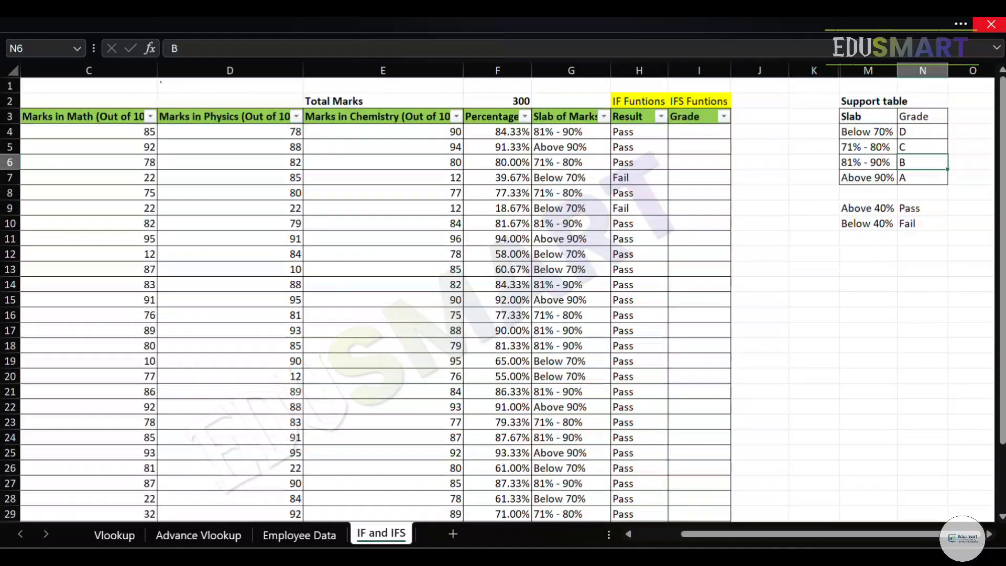
{"action": "key", "text": "Left"}
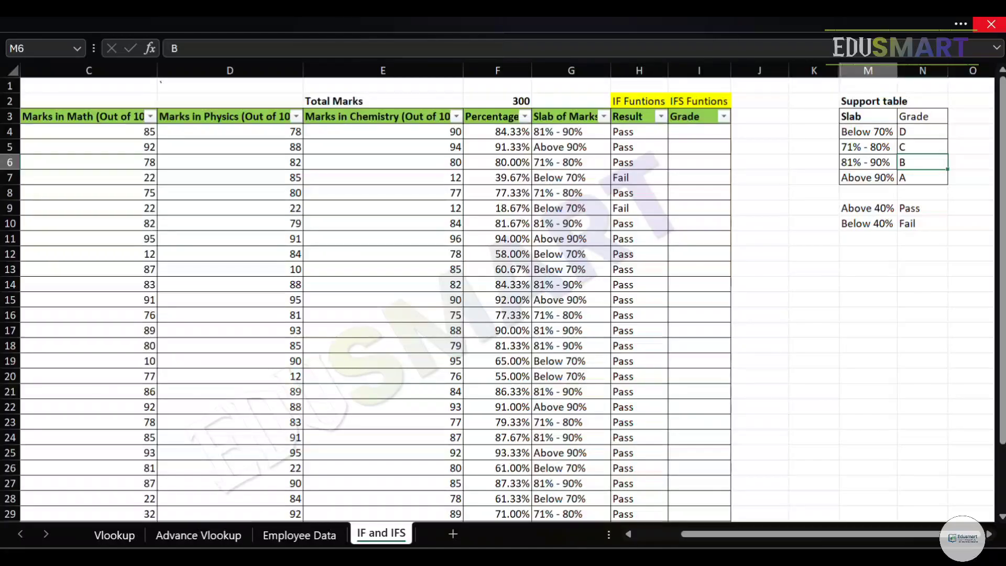
{"action": "key", "text": "Up"}
{"action": "key", "text": "Up"}
{"action": "key", "text": "Left"}
{"action": "key", "text": "Left"}
{"action": "key", "text": "Left"}
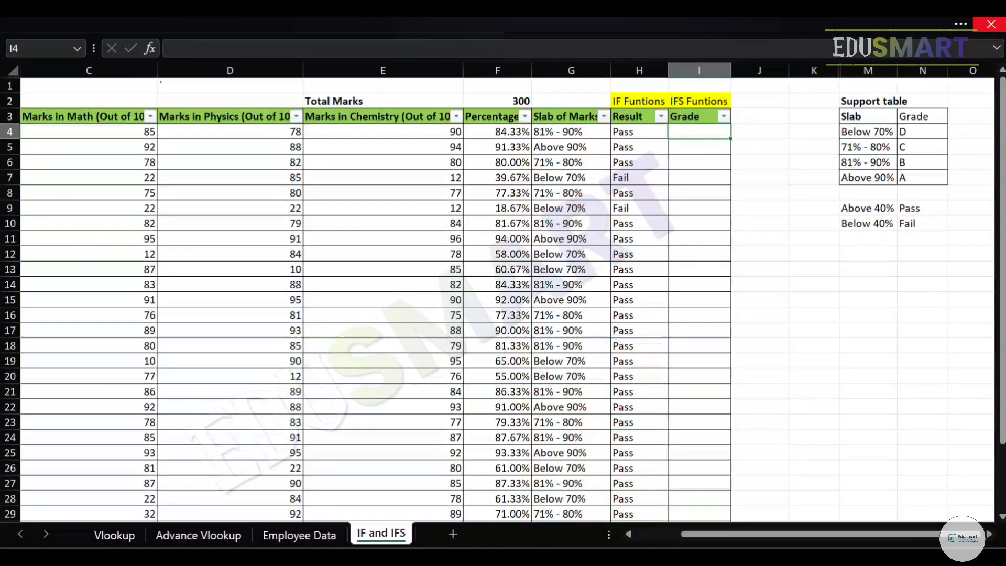
{"action": "type", "text": "=ifs"}
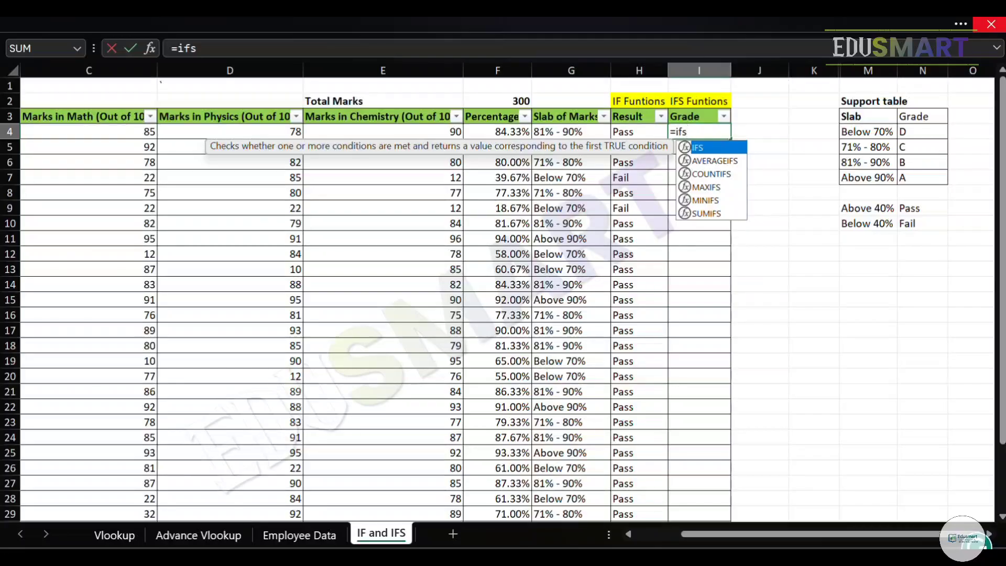
{"action": "key", "text": "Escape"}
Recheck the support table row by row, from the Below 70% slab to the Above 90% slab.
{"action": "key", "text": "Right"}
{"action": "key", "text": "Right"}
{"action": "key", "text": "Right"}
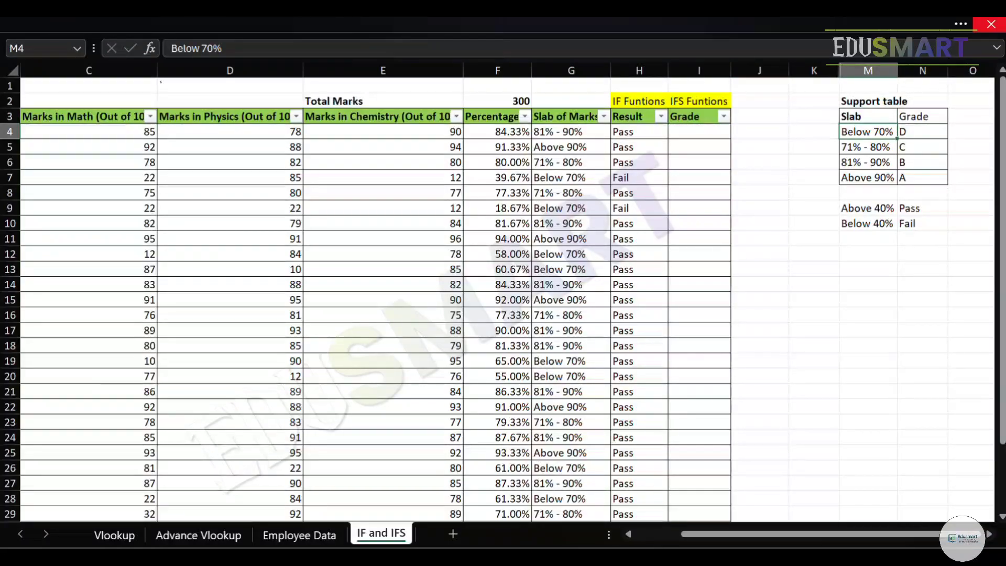
{"action": "key", "text": "Right"}
{"action": "key", "text": "Down"}
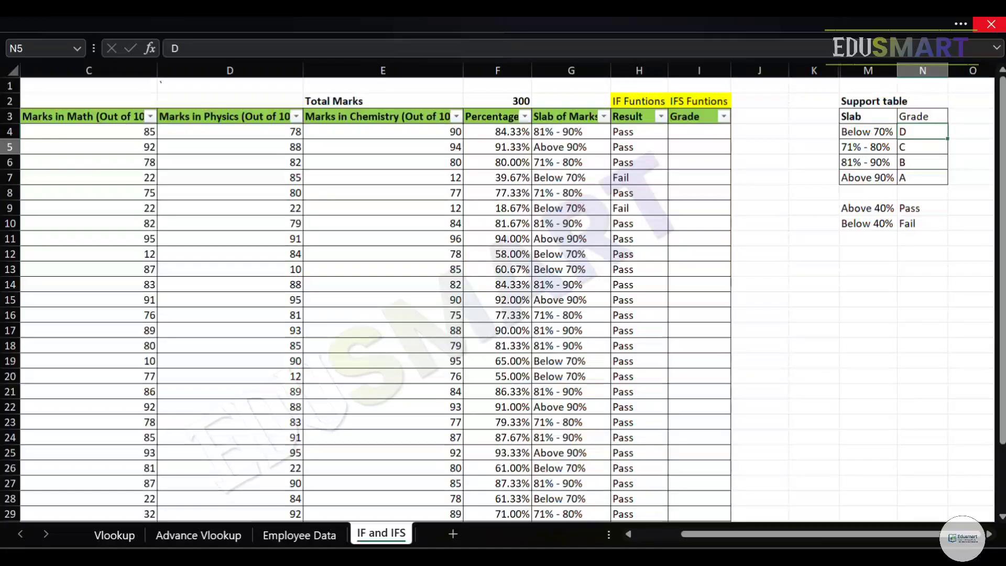
{"action": "key", "text": "Left"}
{"action": "key", "text": "Right"}
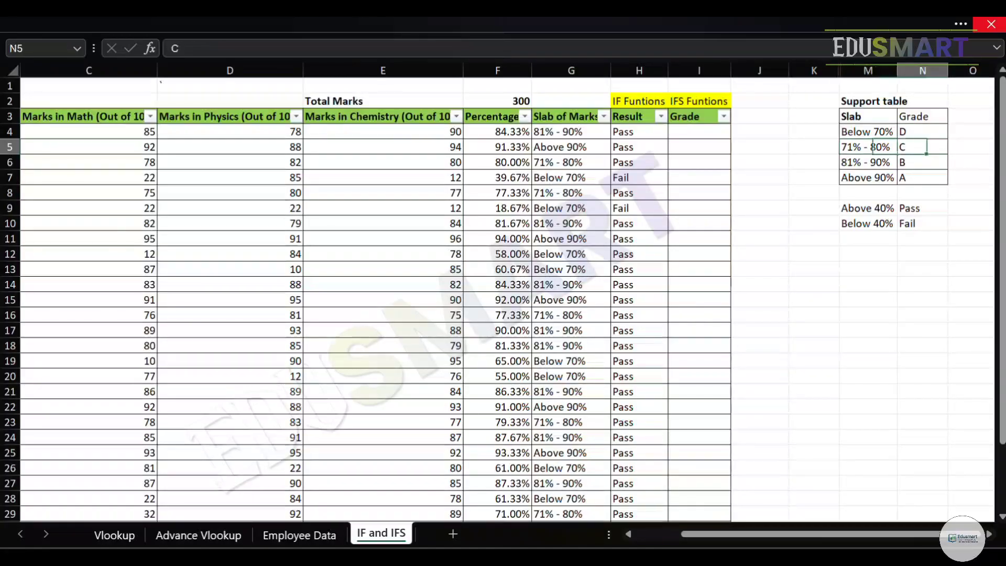
{"action": "key", "text": "Down"}
{"action": "key", "text": "Left"}
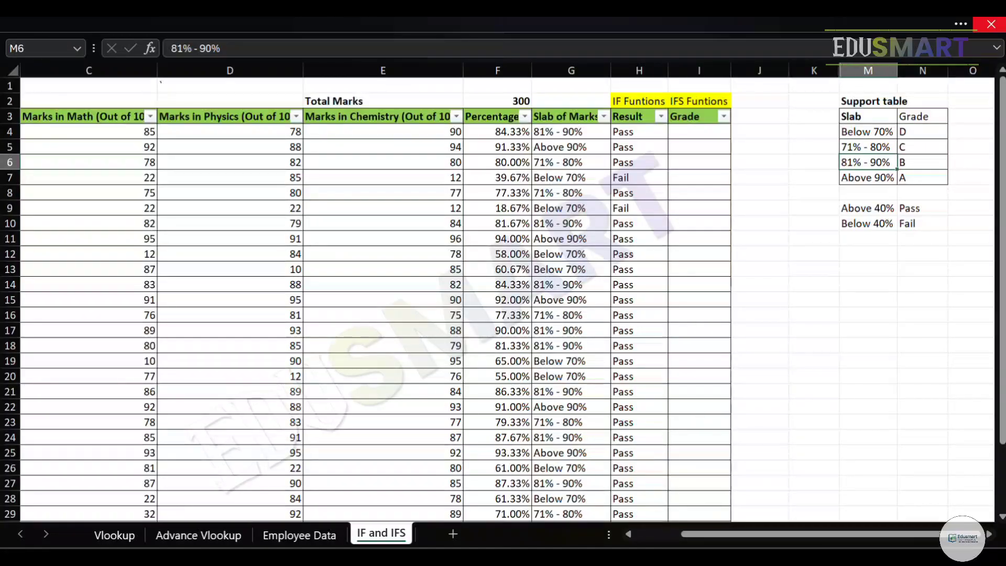
{"action": "key", "text": "Down"}
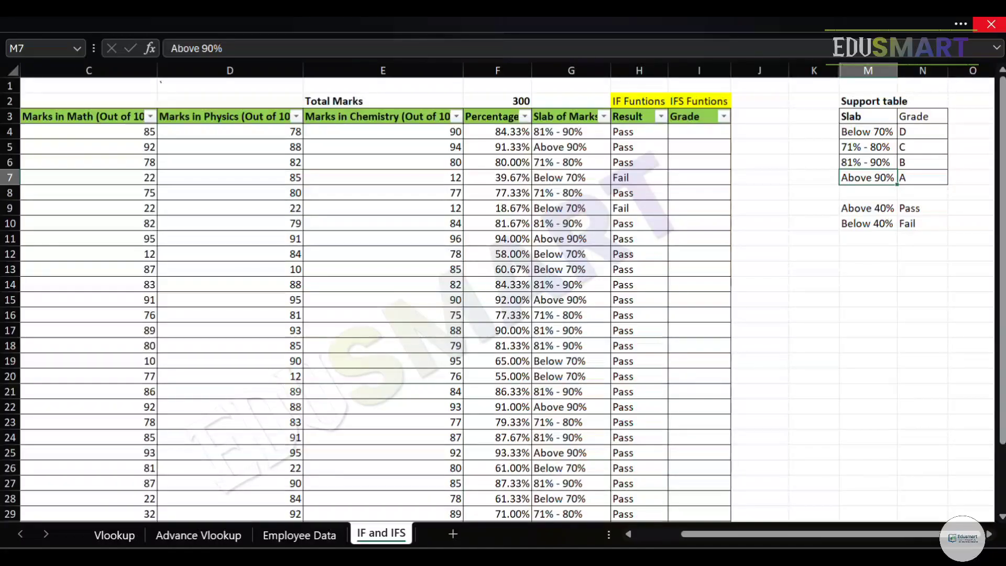
Start an IFS formula in cell I4, the first cell under the Grade header.
{"action": "key", "text": "Up"}
{"action": "key", "text": "Up"}
{"action": "key", "text": "Up"}
{"action": "key", "text": "Left"}
{"action": "key", "text": "Left"}
{"action": "key", "text": "Left"}
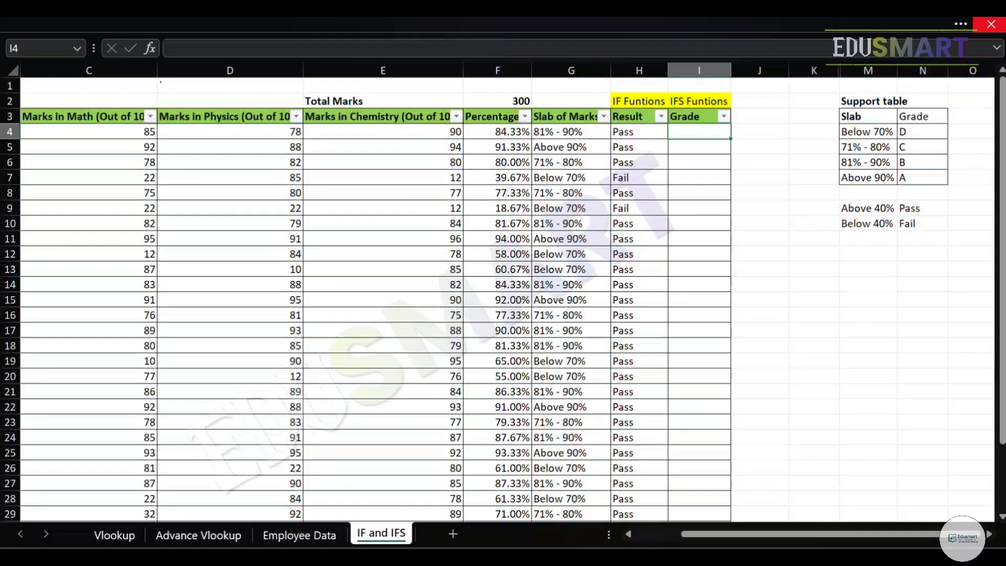
{"action": "type", "text": "=fis"}
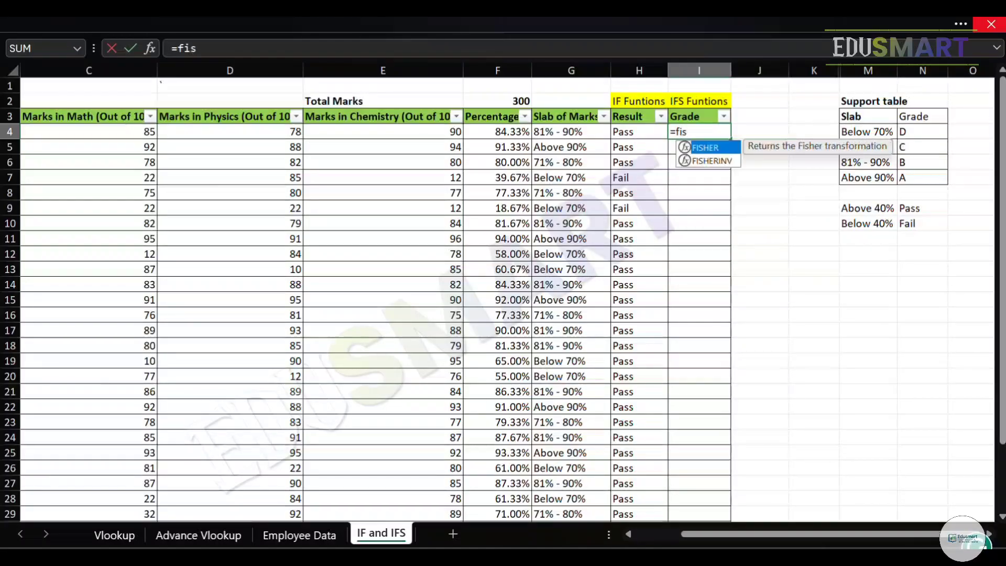
{"action": "key", "text": "BackSpace"}
{"action": "key", "text": "BackSpace"}
{"action": "key", "text": "BackSpace"}
{"action": "type", "text": "ifs"}
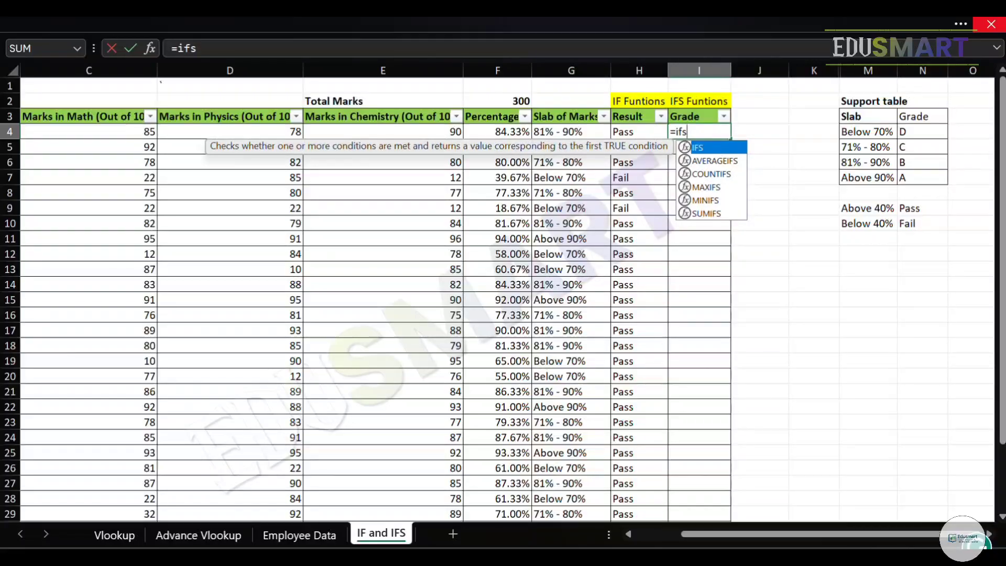
{"action": "key", "text": "Tab"}
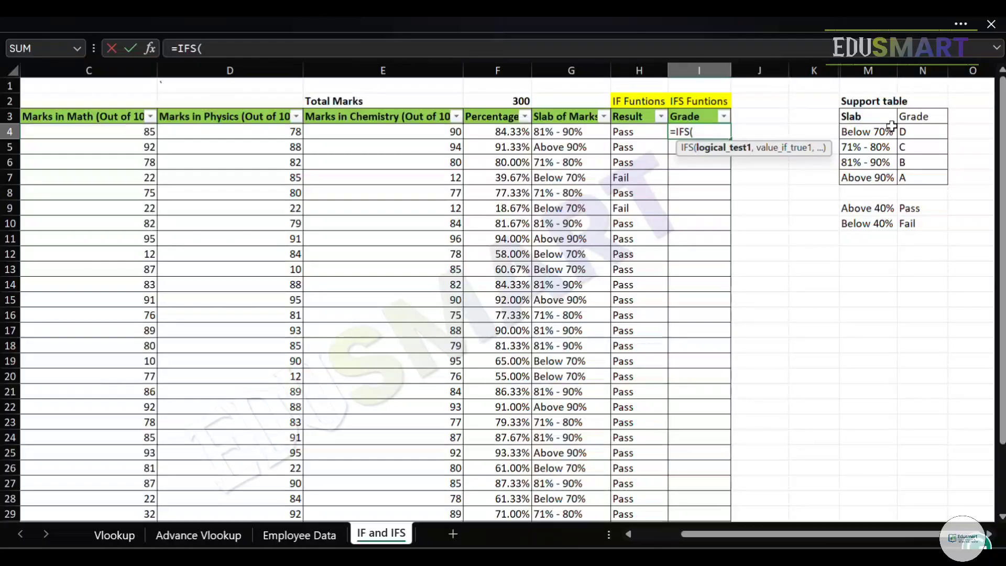
Enter the first IFS condition as F4>=91% with "A" as its result.
{"action": "key", "text": "Left"}
{"action": "key", "text": "Left"}
{"action": "key", "text": "Left"}
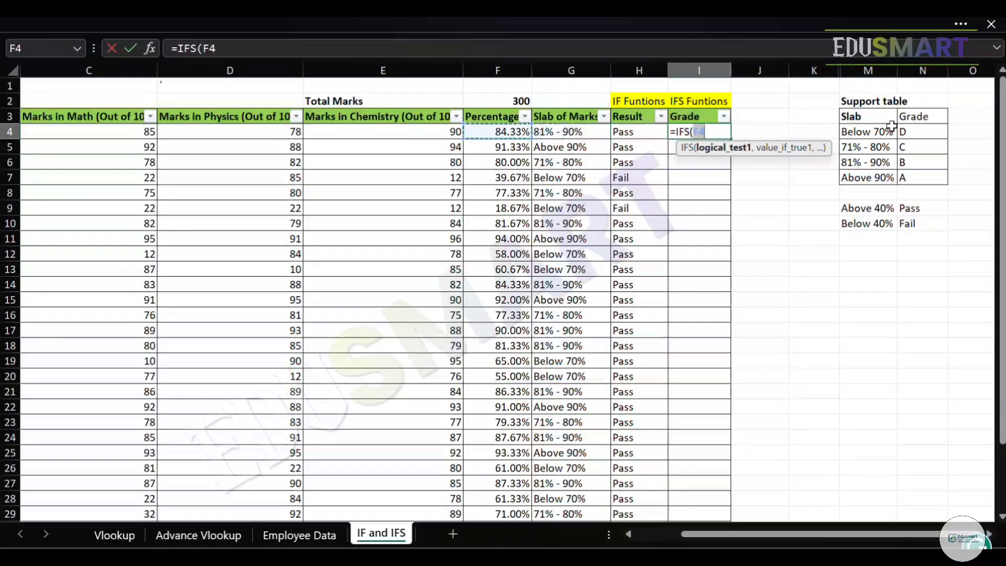
{"action": "type", "text": ">"}
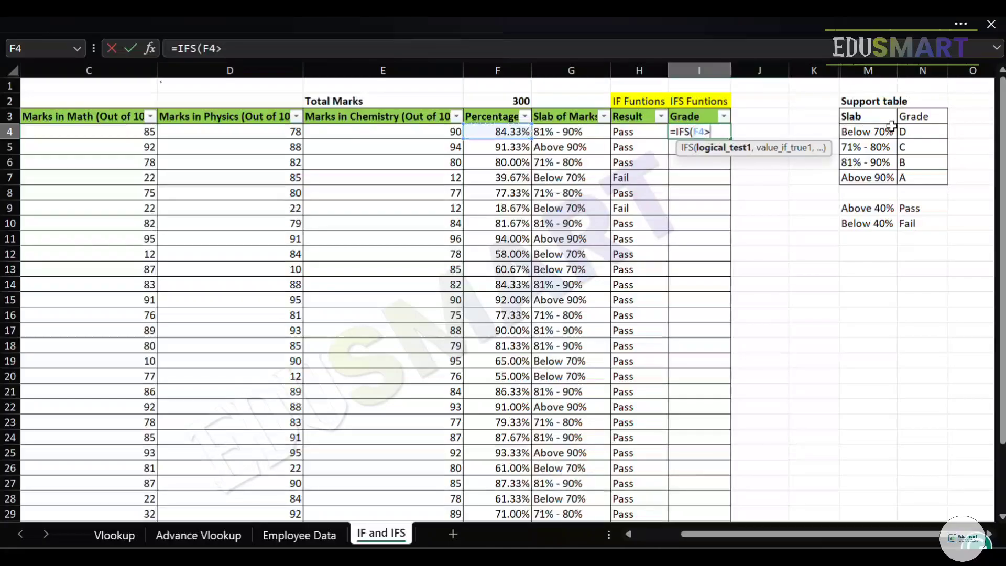
{"action": "type", "text": "=91%"}
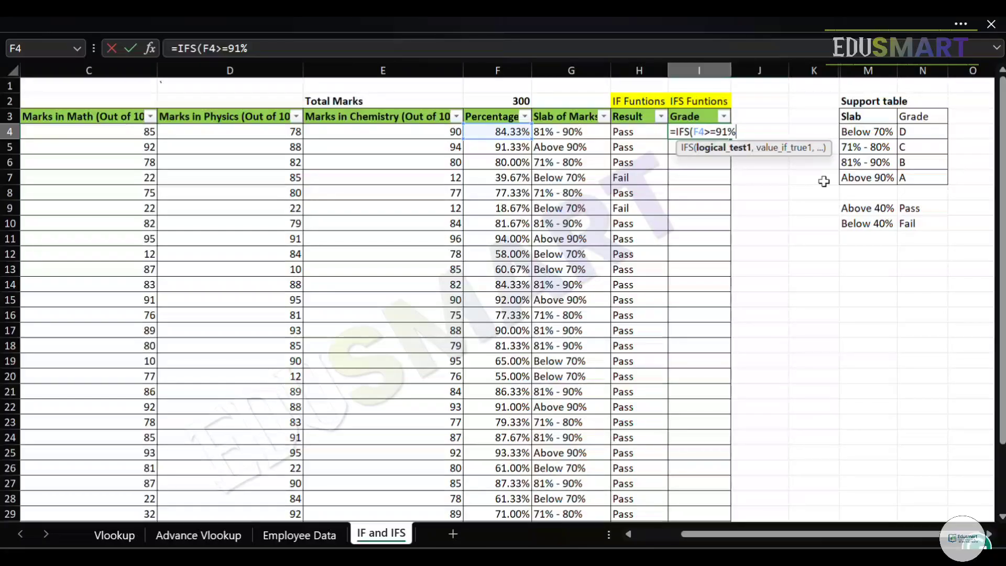
{"action": "type", "text": ",\"A"}
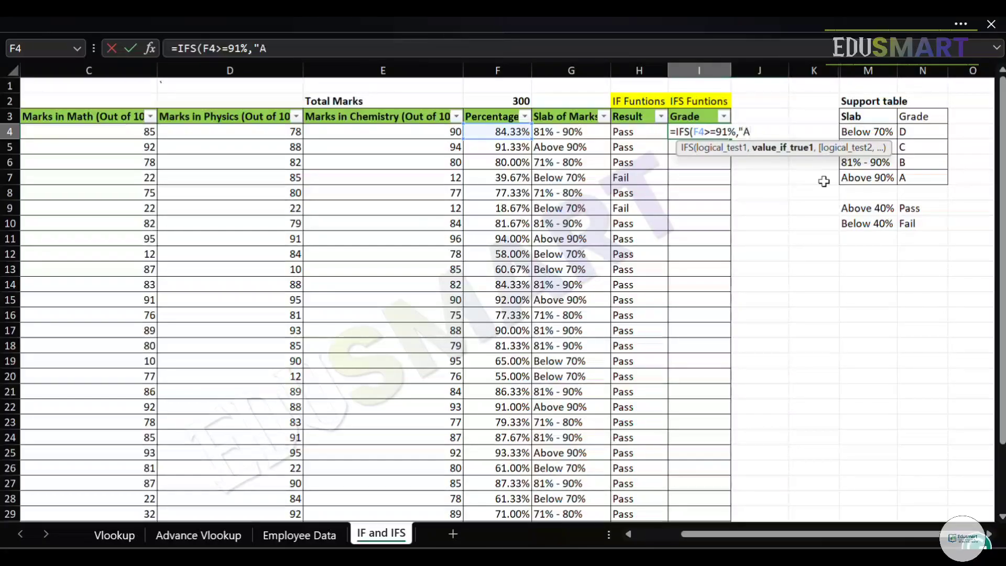
{"action": "type", "text": "\""}
Add the second IFS condition as F4>=81% with "B" as its result.
{"action": "type", "text": ","}
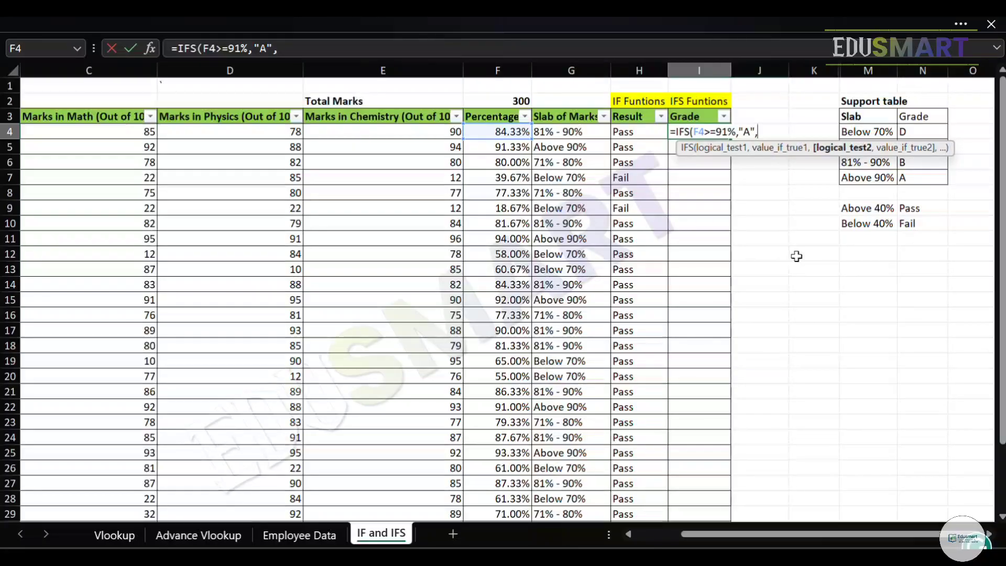
{"action": "left_click", "coordinate": [496, 133]}
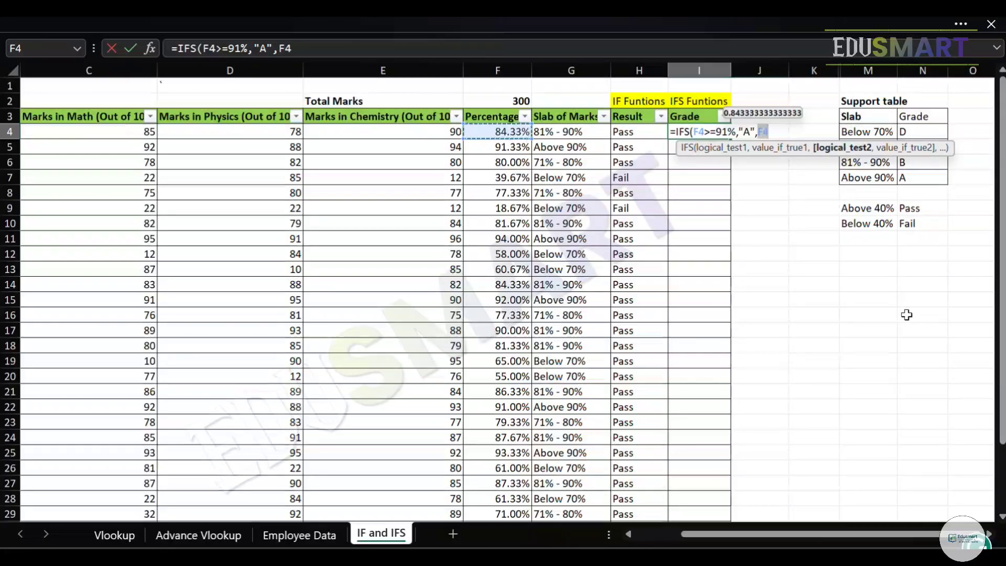
{"action": "type", "text": ">"}
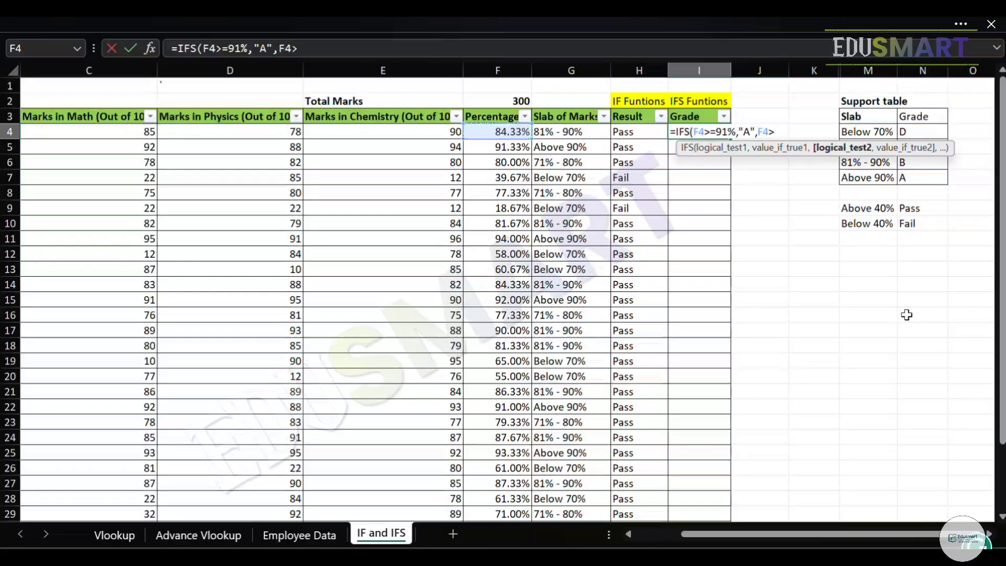
{"action": "type", "text": "81%"}
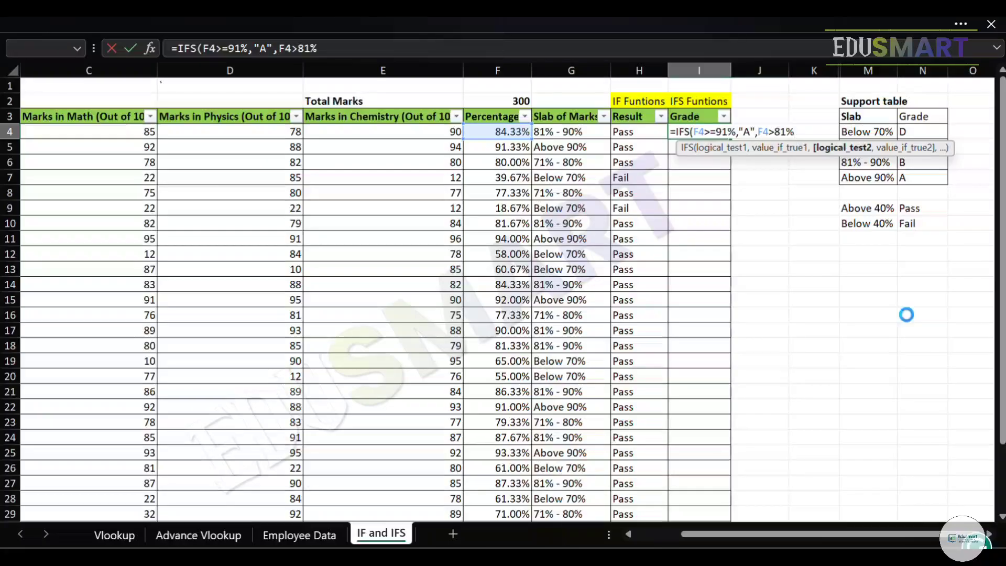
{"action": "key", "text": "Return"}
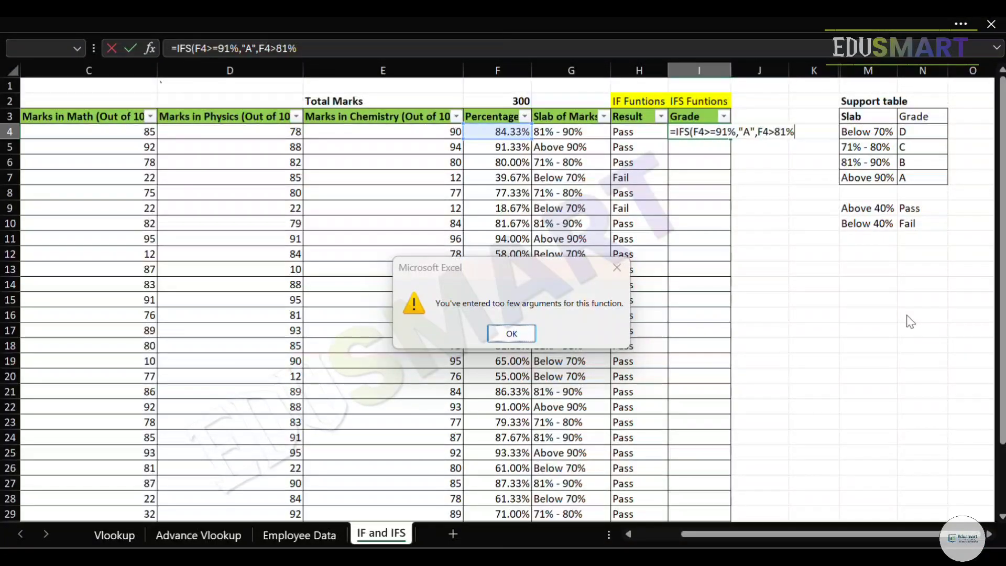
{"action": "key", "text": "Return"}
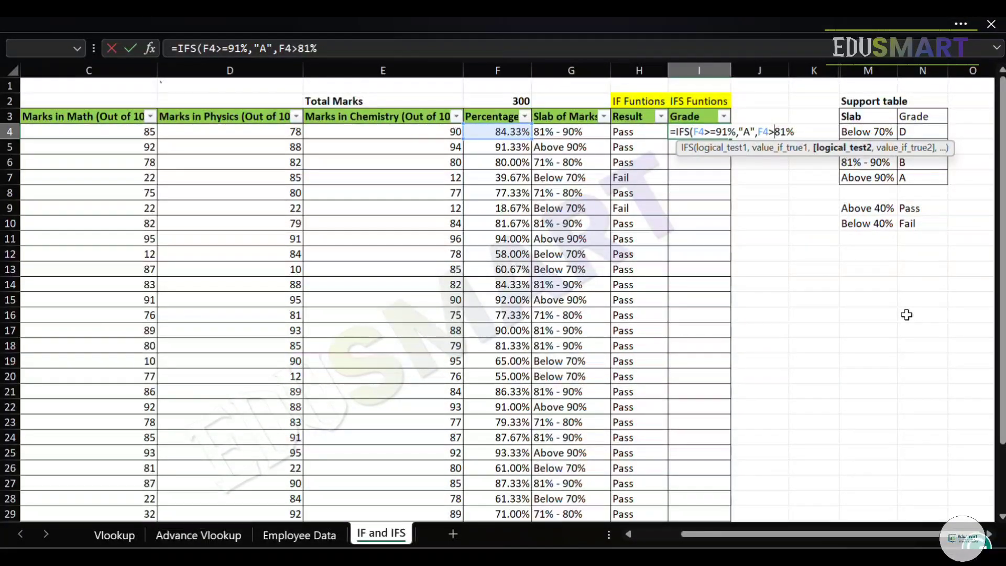
{"action": "type", "text": "=81%"}
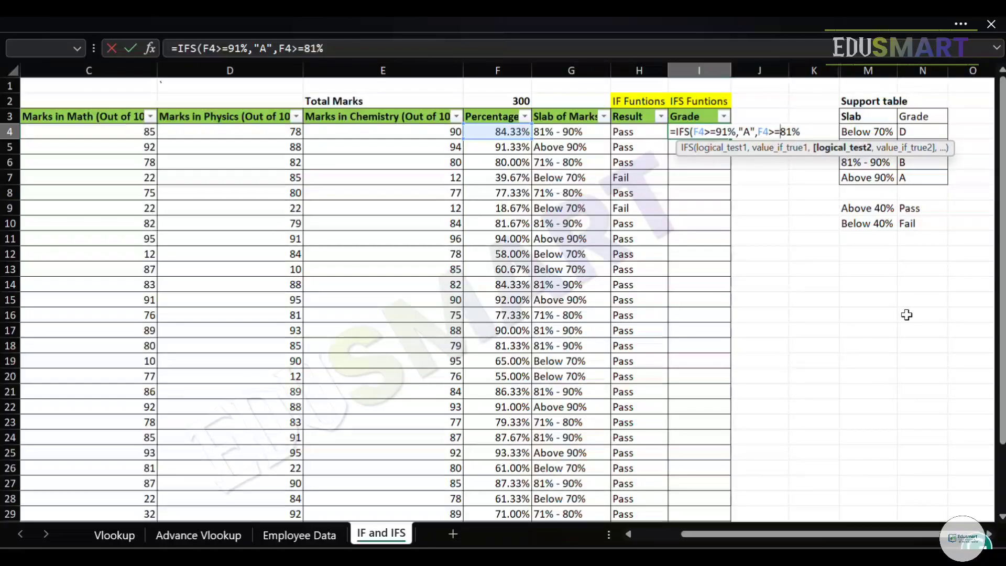
{"action": "type", "text": ","}
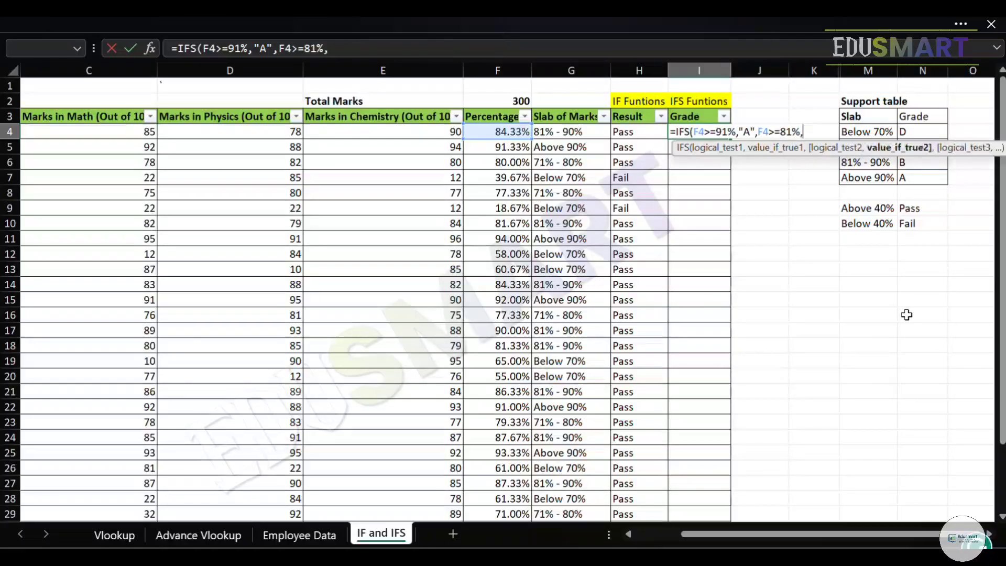
{"action": "type", "text": "\"B\","}
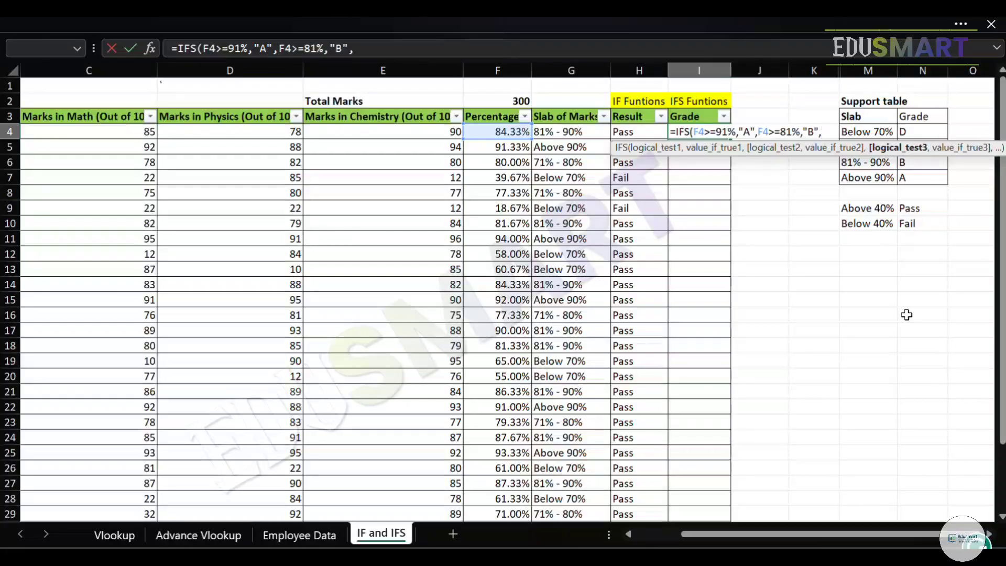
Add the third IFS condition as F4>=71% with "C" as its result.
{"action": "left_click", "coordinate": [494, 132]}
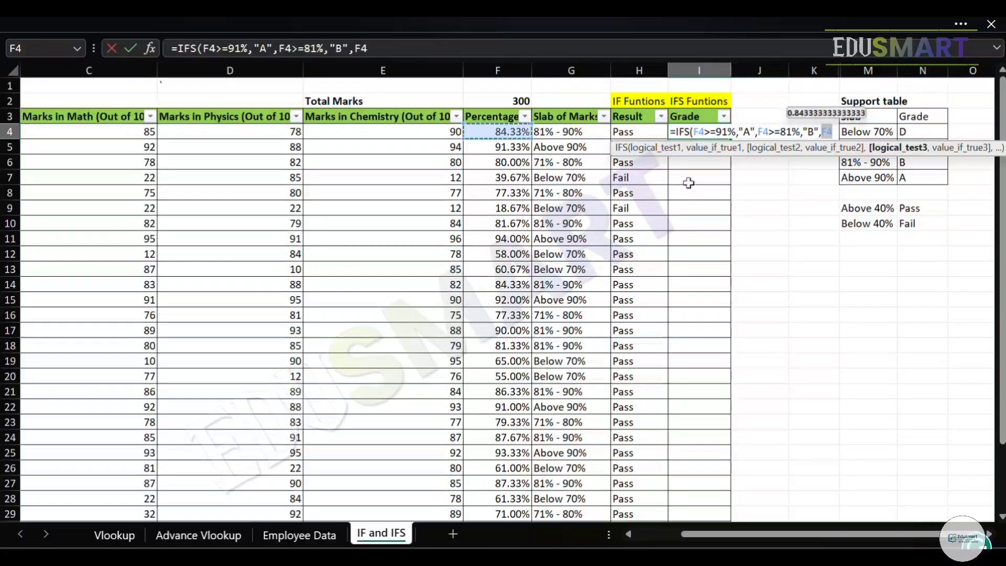
{"action": "type", "text": ">="}
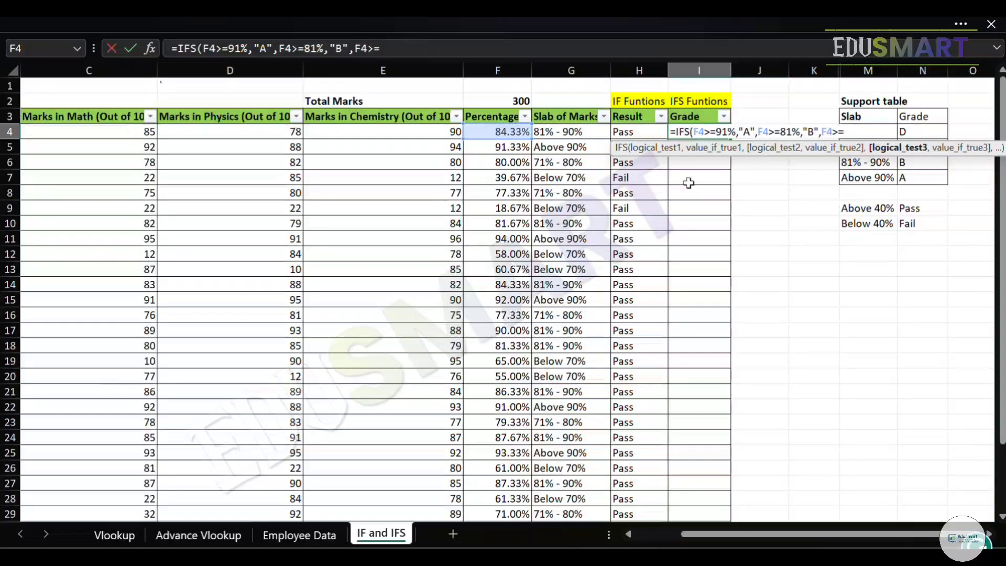
{"action": "type", "text": "71%,"}
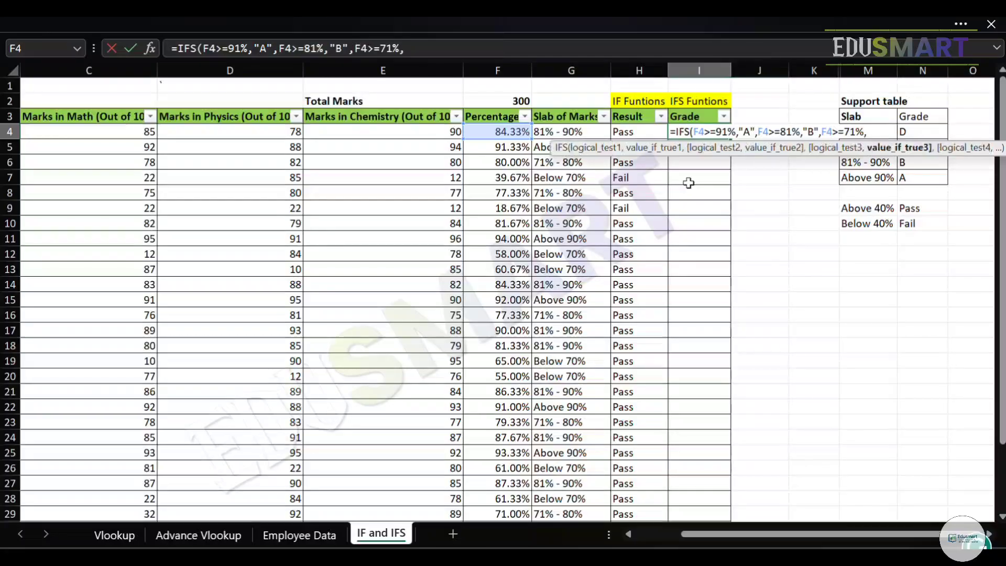
{"action": "type", "text": "\"C\","}
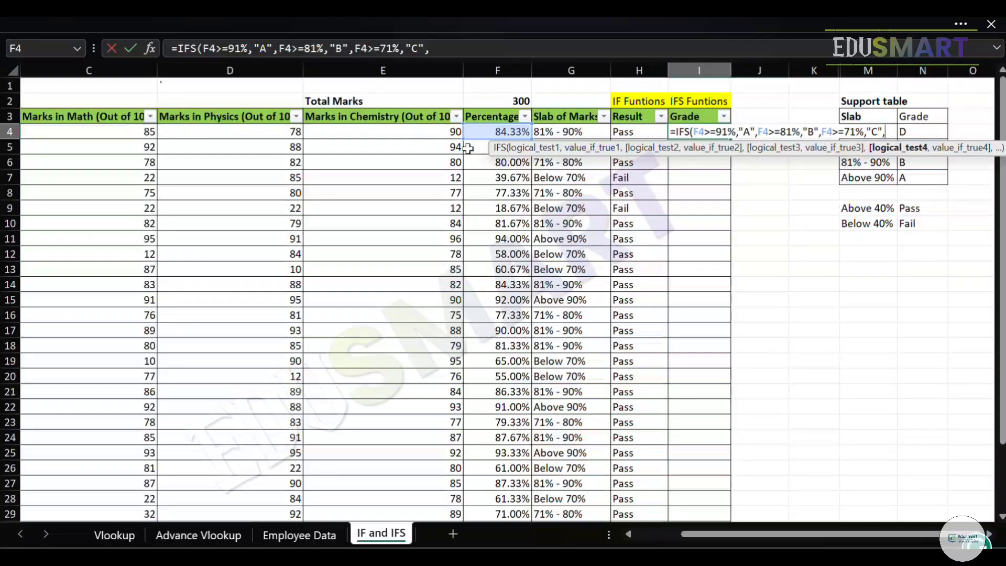
Add the last IFS condition as F4<=70% with "D" as its result and complete the formula in I4.
{"action": "left_click", "coordinate": [487, 133]}
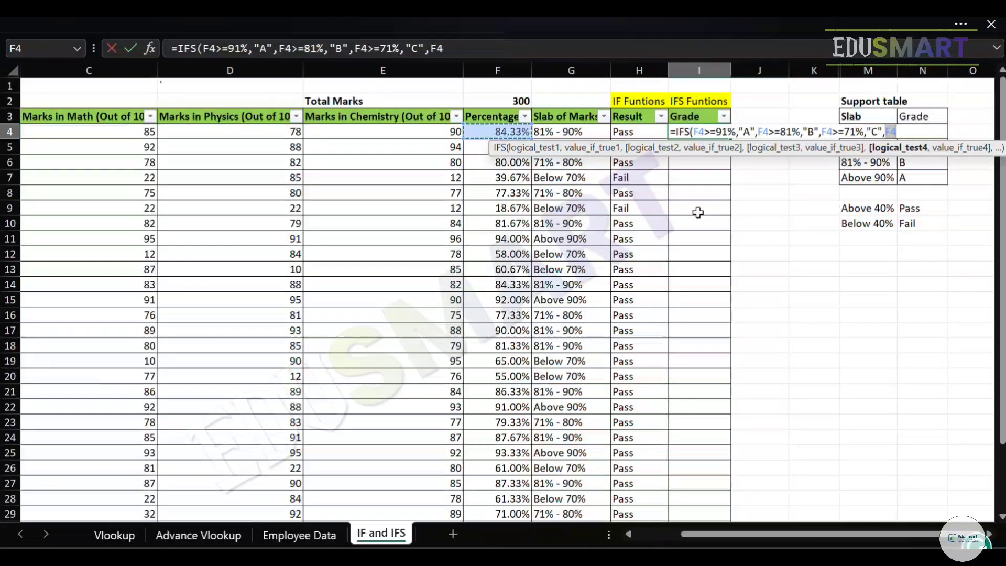
{"action": "type", "text": "<=70%"}
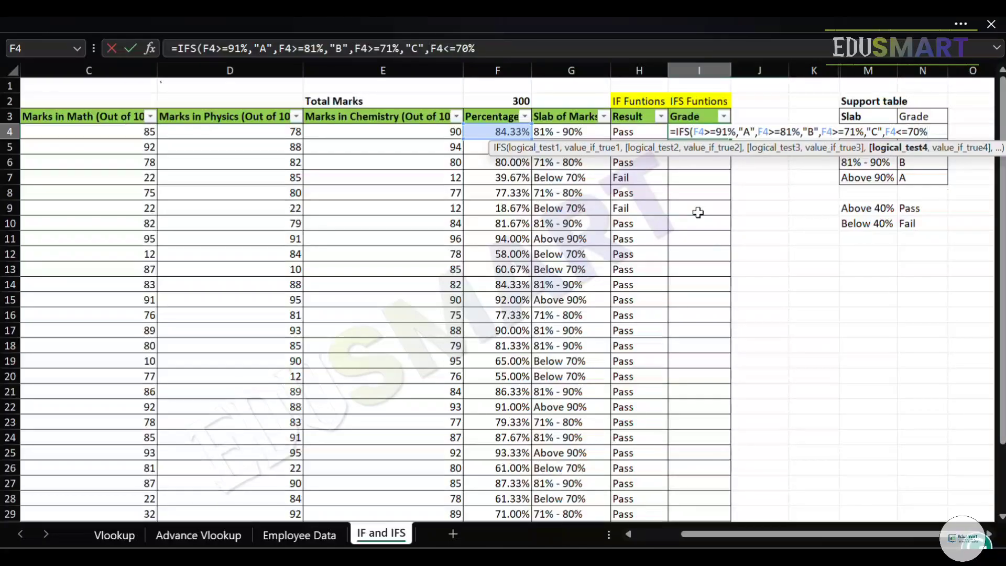
{"action": "type", "text": ","}
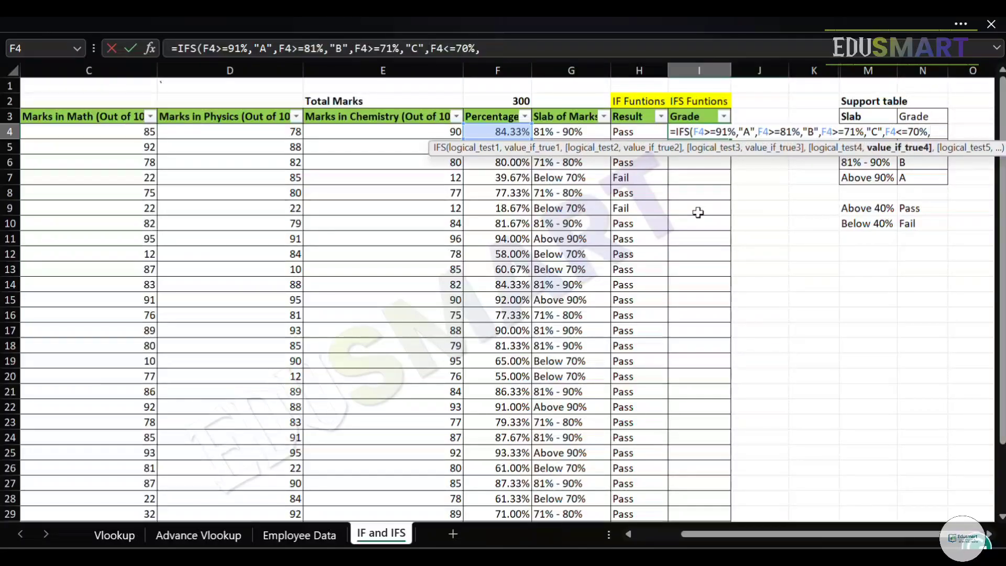
{"action": "type", "text": "\"D\")"}
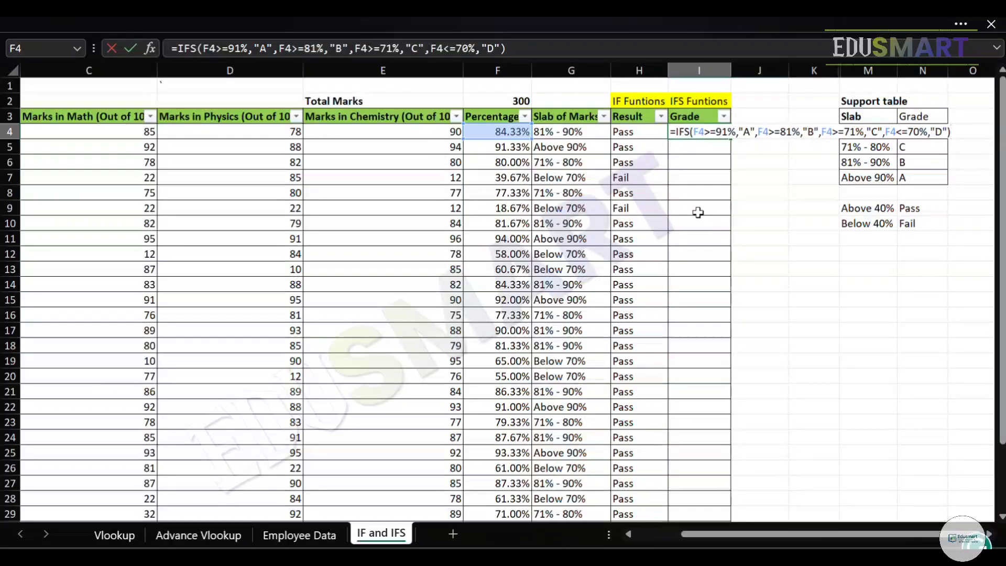
{"action": "key", "text": "Return"}
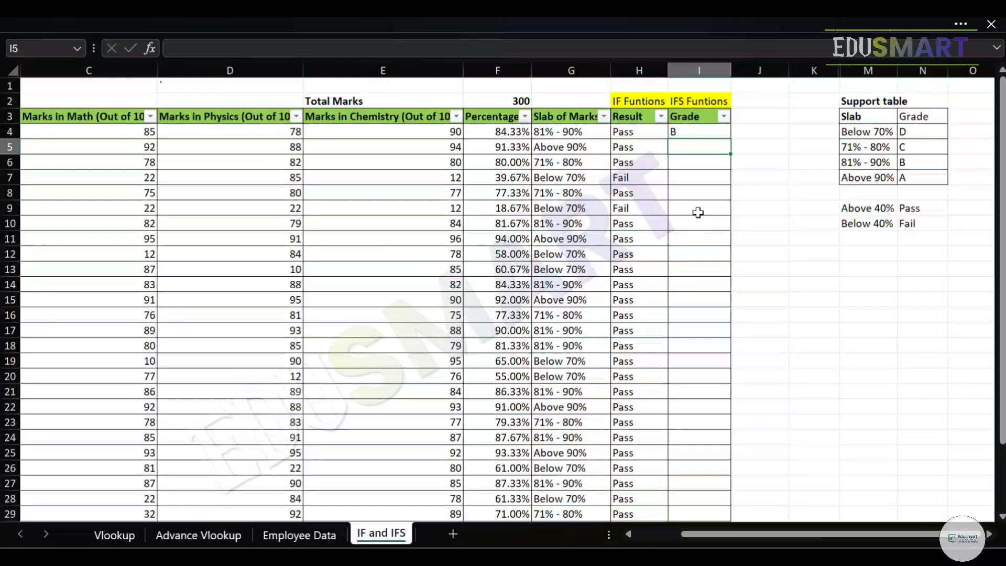
Check the grade in I4 by comparing the percentage in F4 with the slabs in the support table.
{"action": "key", "text": "Up"}
{"action": "key", "text": "Left"}
{"action": "key", "text": "Left"}
{"action": "key", "text": "Left"}
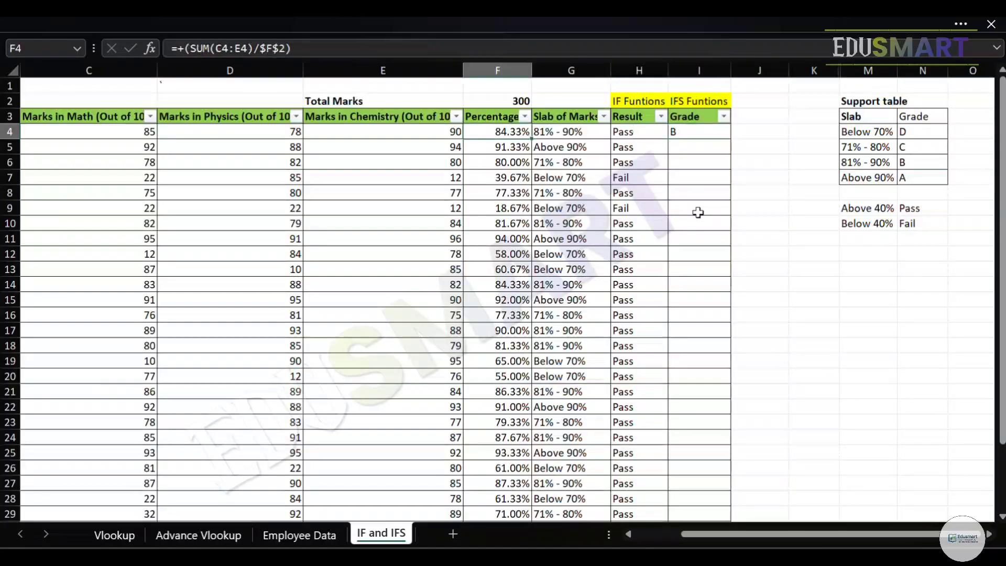
{"action": "key", "text": "Right"}
{"action": "key", "text": "Right"}
{"action": "key", "text": "Right"}
{"action": "key", "text": "Right"}
{"action": "key", "text": "Down"}
{"action": "key", "text": "Down"}
{"action": "key", "text": "Right"}
{"action": "key", "text": "Right"}
{"action": "key", "text": "Right"}
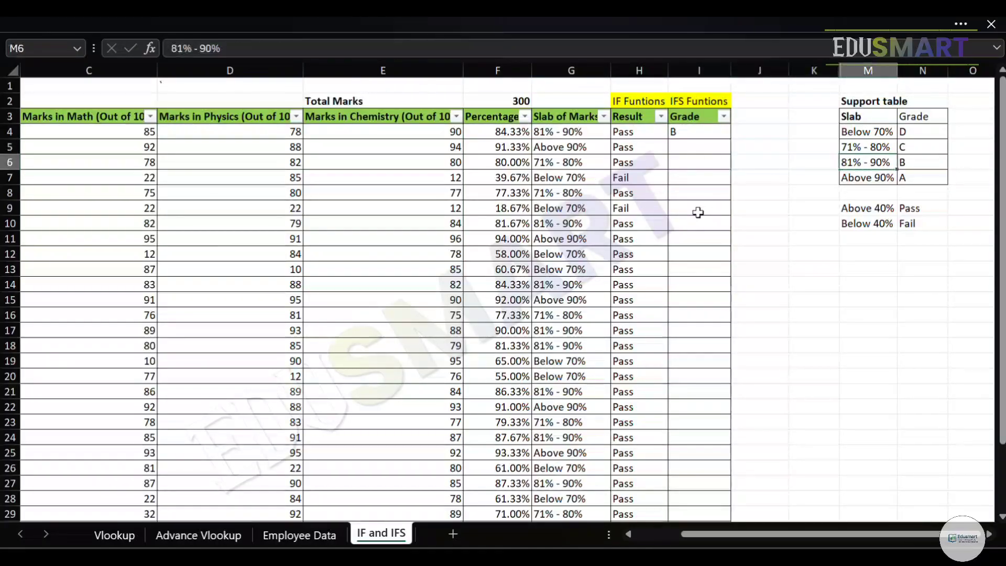
Copy the IFS formula from I4 down the rest of the Grade column to row 33.
{"action": "key", "text": "Left"}
{"action": "key", "text": "Up"}
{"action": "key", "text": "Left"}
{"action": "key", "text": "Left"}
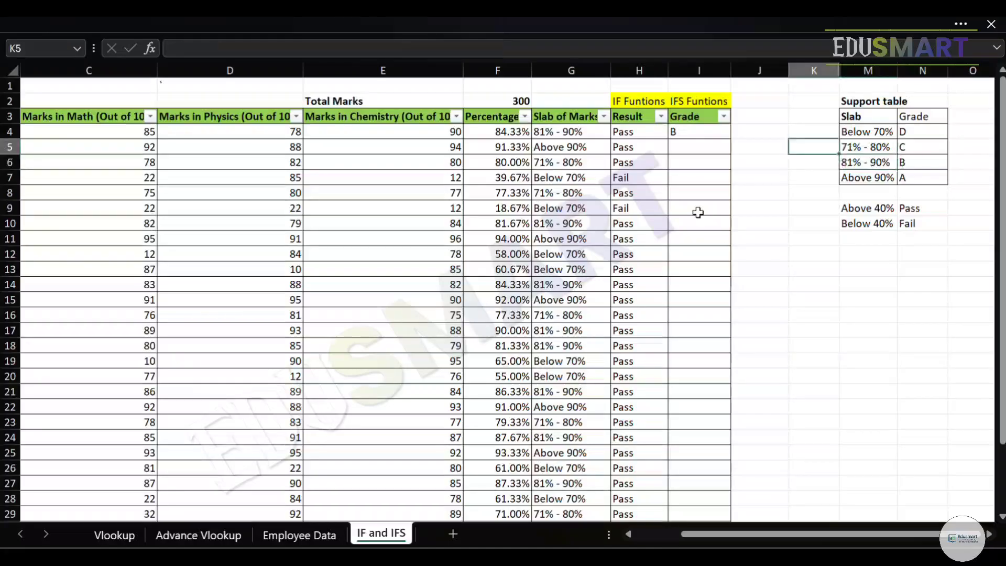
{"action": "key", "text": "Left"}
{"action": "key", "text": "Left"}
{"action": "key", "text": "Up"}
{"action": "key", "text": "Left"}
{"action": "key", "text": "ctrl+Down"}
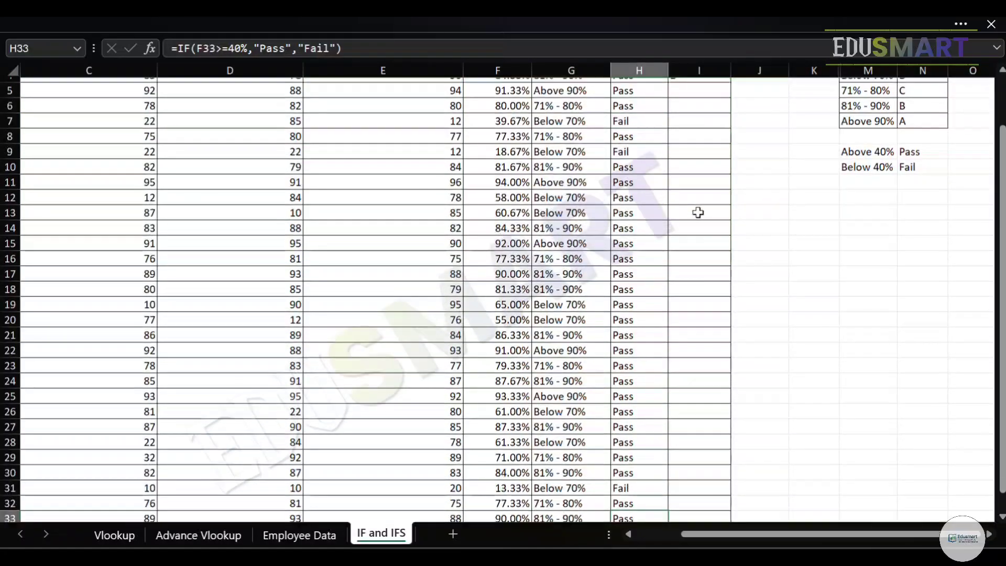
{"action": "key", "text": "Right"}
{"action": "key", "text": "ctrl+shift+Up"}
{"action": "key", "text": "ctrl+v"}
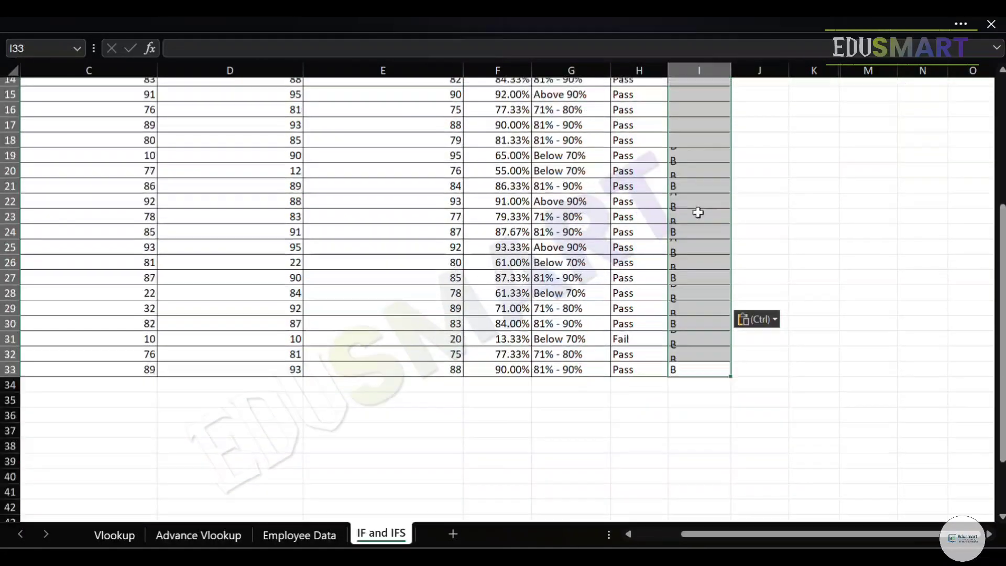
Compare the copied grades in rows 6 and 7 with their slabs and percentages and with the support table.
{"action": "key", "text": "ctrl+Up"}
{"action": "key", "text": "Down"}
{"action": "key", "text": "Down"}
{"action": "key", "text": "Down"}
{"action": "key", "text": "Down"}
{"action": "key", "text": "Down"}
{"action": "key", "text": "Down"}
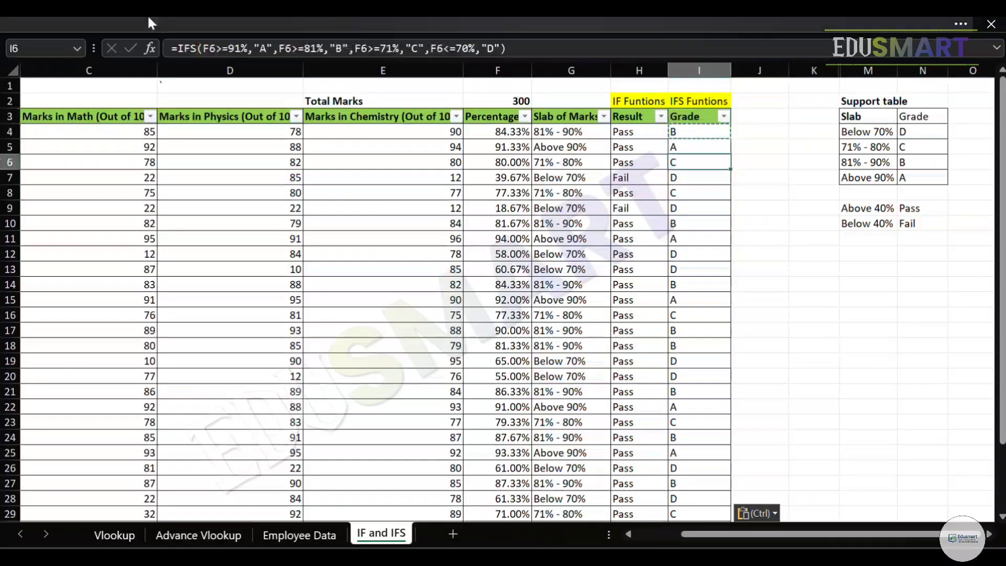
{"action": "key", "text": "Left"}
{"action": "key", "text": "Left"}
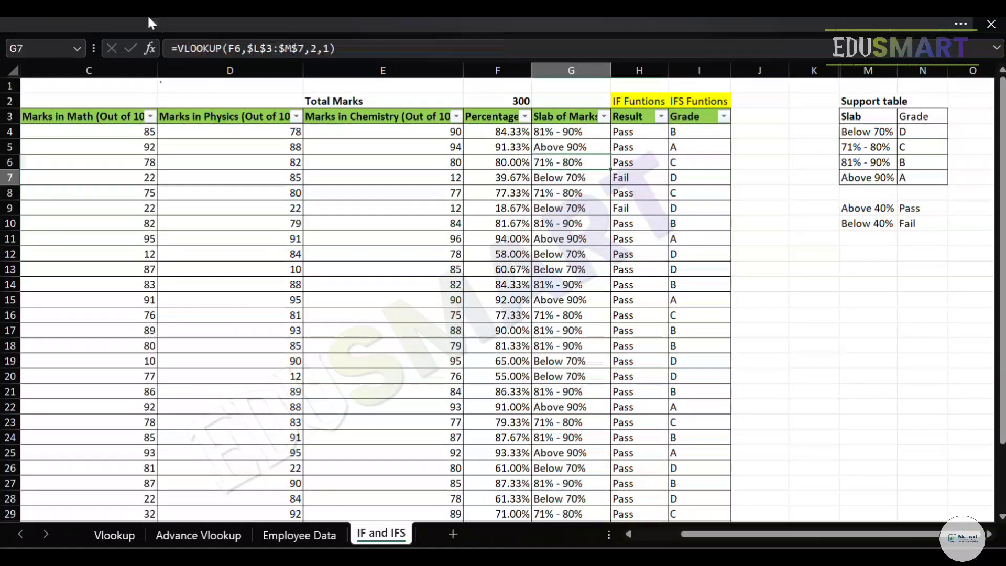
{"action": "key", "text": "Right"}
{"action": "key", "text": "Left"}
{"action": "key", "text": "Left"}
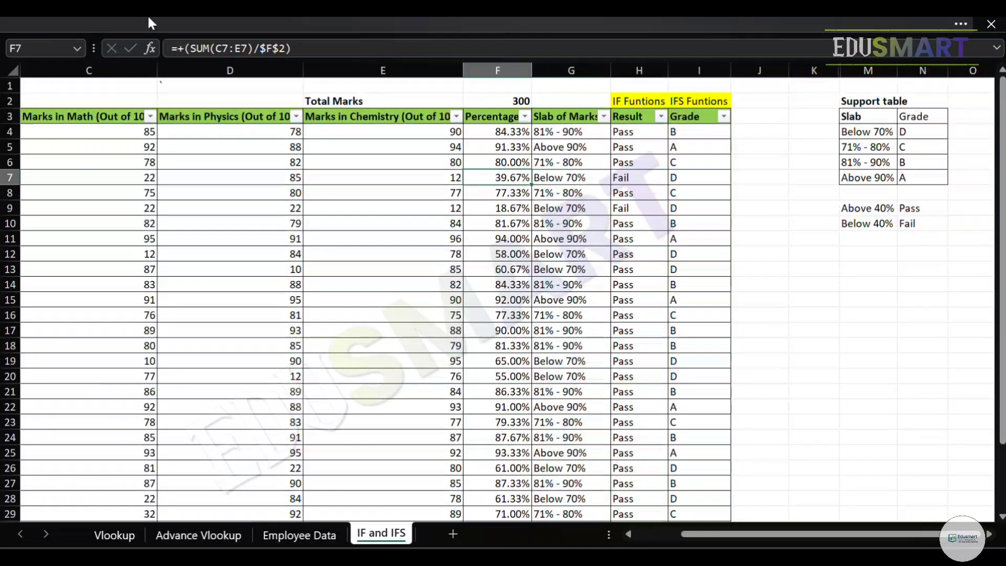
{"action": "key", "text": "Right"}
{"action": "key", "text": "Right"}
{"action": "key", "text": "Right"}
{"action": "key", "text": "Right"}
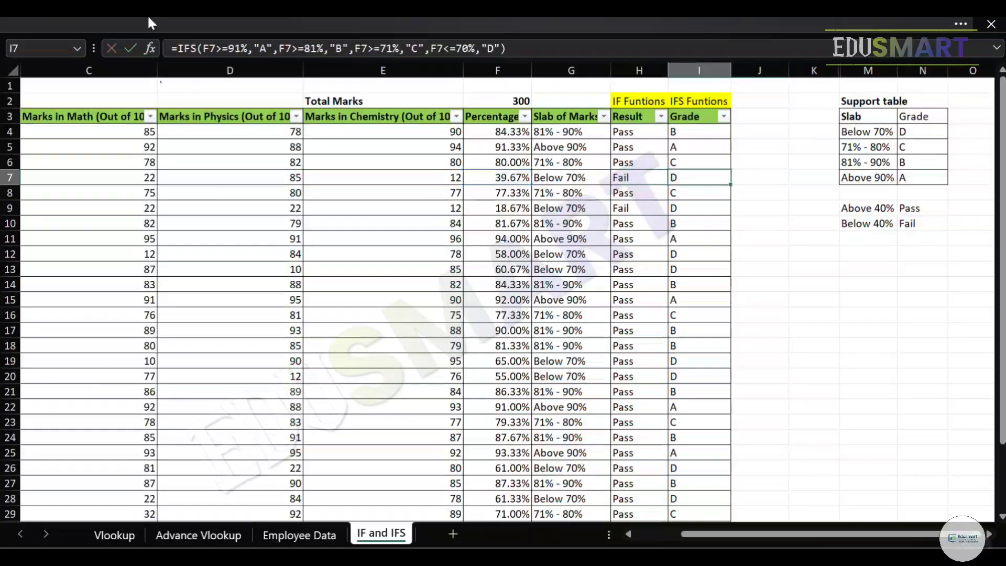
{"action": "key", "text": "Right"}
{"action": "key", "text": "Right"}
{"action": "key", "text": "Up"}
{"action": "key", "text": "Up"}
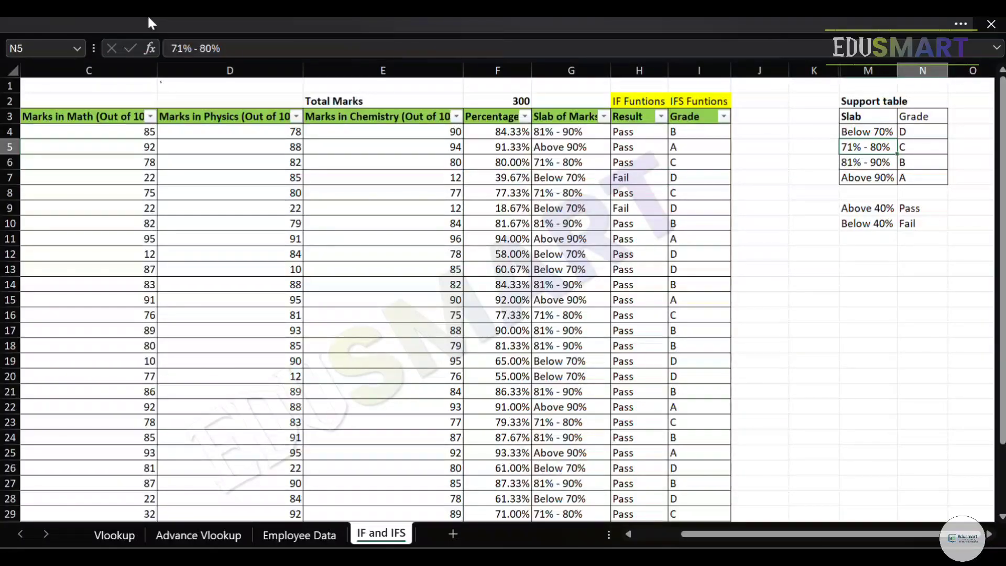
{"action": "key", "text": "Up"}
{"action": "key", "text": "Right"}
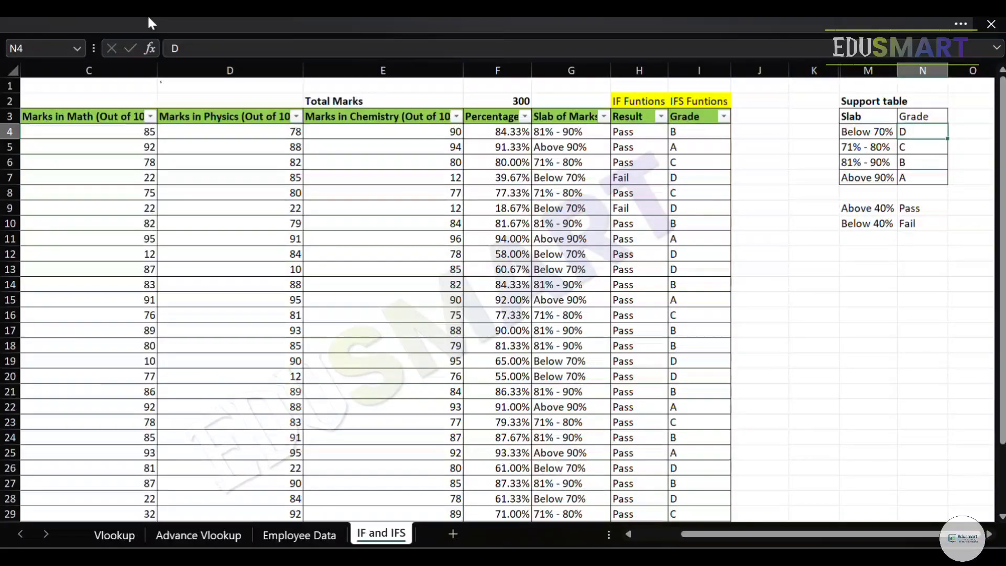
Review the conditions and results inside the IFS formula in I4, leaving the formula as it is.
{"action": "key", "text": "Left"}
{"action": "key", "text": "Left"}
{"action": "key", "text": "Left"}
{"action": "key", "text": "Left"}
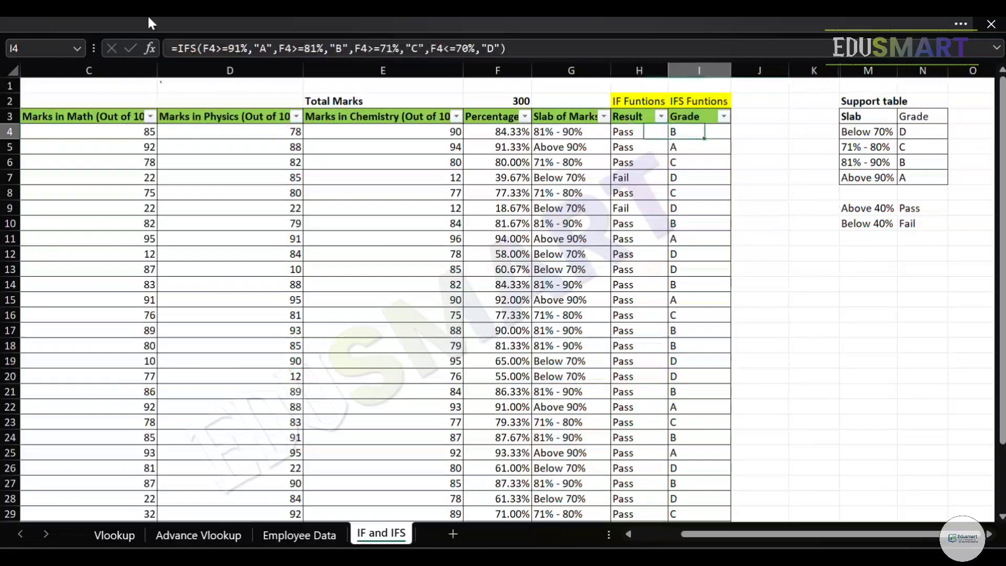
{"action": "key", "text": "F2"}
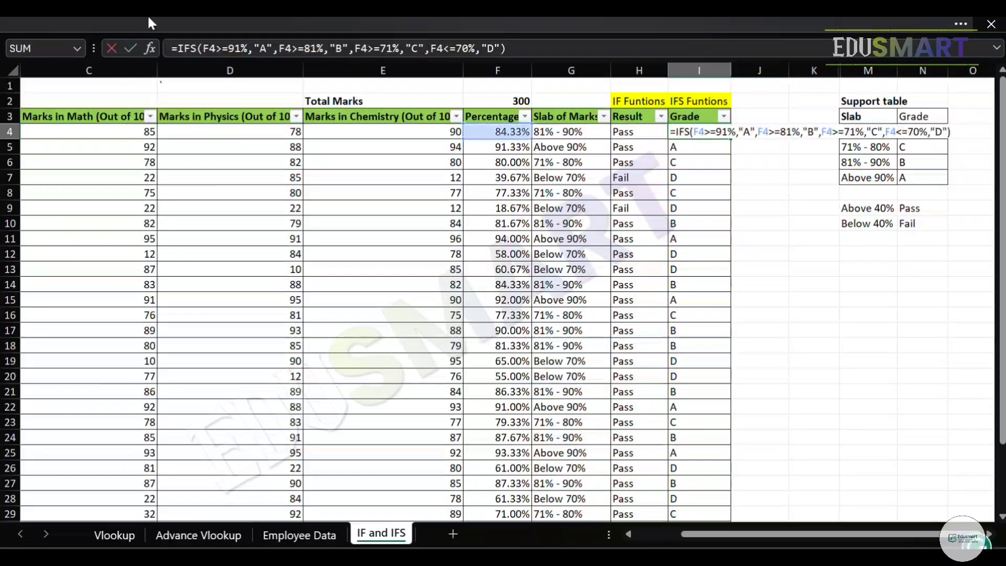
{"action": "key", "text": "Left"}
{"action": "key", "text": "Left"}
{"action": "key", "text": "Left"}
{"action": "key", "text": "Left"}
{"action": "key", "text": "Left"}
{"action": "key", "text": "Left"}
{"action": "key", "text": "Left"}
{"action": "key", "text": "Left"}
{"action": "key", "text": "Left"}
{"action": "key", "text": "Left"}
{"action": "key", "text": "Left"}
{"action": "key", "text": "Left"}
{"action": "key", "text": "Left"}
{"action": "key", "text": "Left"}
{"action": "key", "text": "Left"}
{"action": "key", "text": "Left"}
{"action": "key", "text": "Left"}
{"action": "key", "text": "Left"}
{"action": "key", "text": "Left"}
{"action": "key", "text": "Left"}
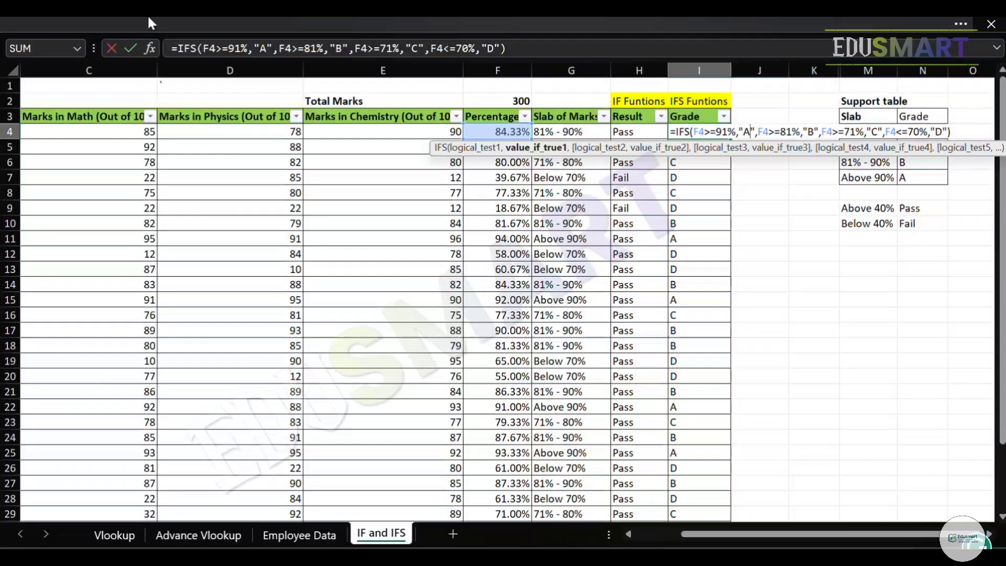
{"action": "key", "text": "Escape"}
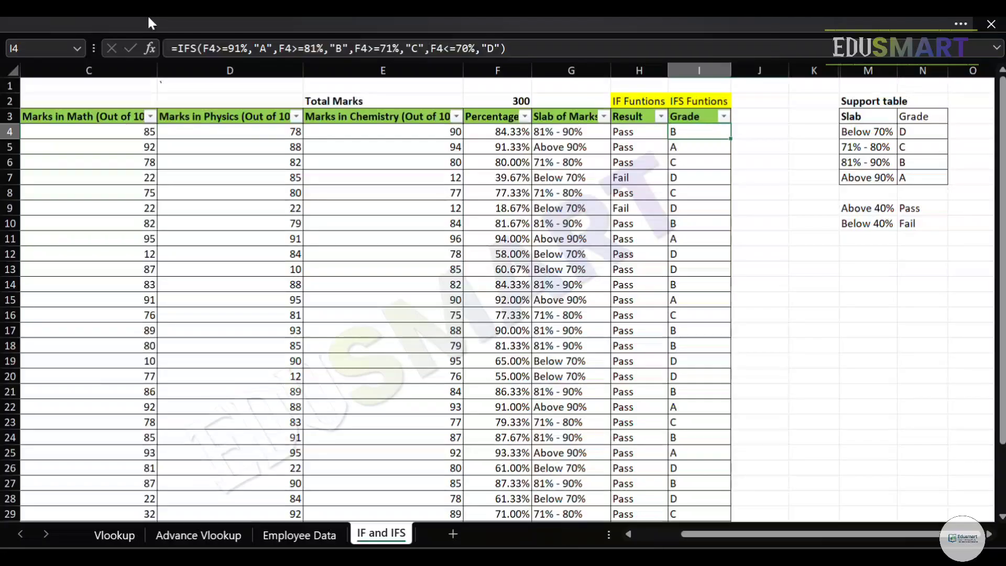
{"action": "key", "text": "F2"}
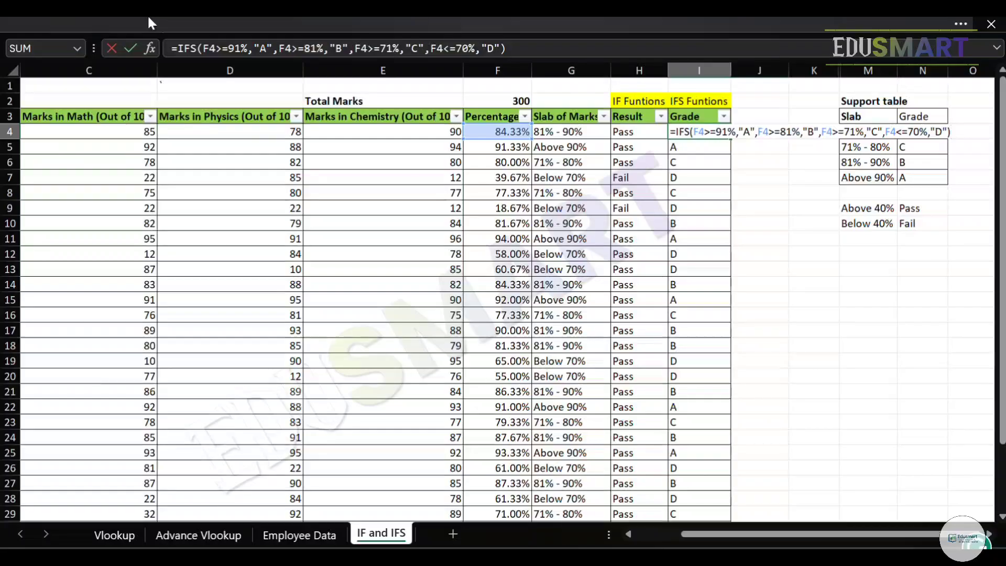
{"action": "key", "text": "Return"}
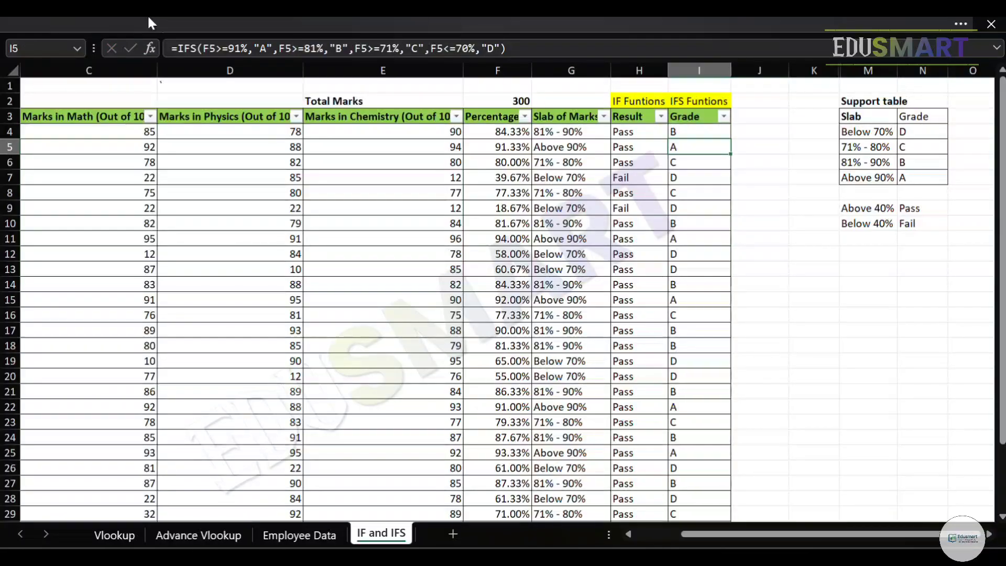
Review the slabs and their matching grades in the support table M3:N7.
{"action": "key", "text": "Up"}
{"action": "key", "text": "Left"}
{"action": "key", "text": "Left"}
{"action": "key", "text": "Left"}
{"action": "key", "text": "Right"}
{"action": "key", "text": "Right"}
{"action": "key", "text": "Right"}
{"action": "key", "text": "Right"}
{"action": "key", "text": "Up"}
{"action": "key", "text": "Right"}
{"action": "key", "text": "Right"}
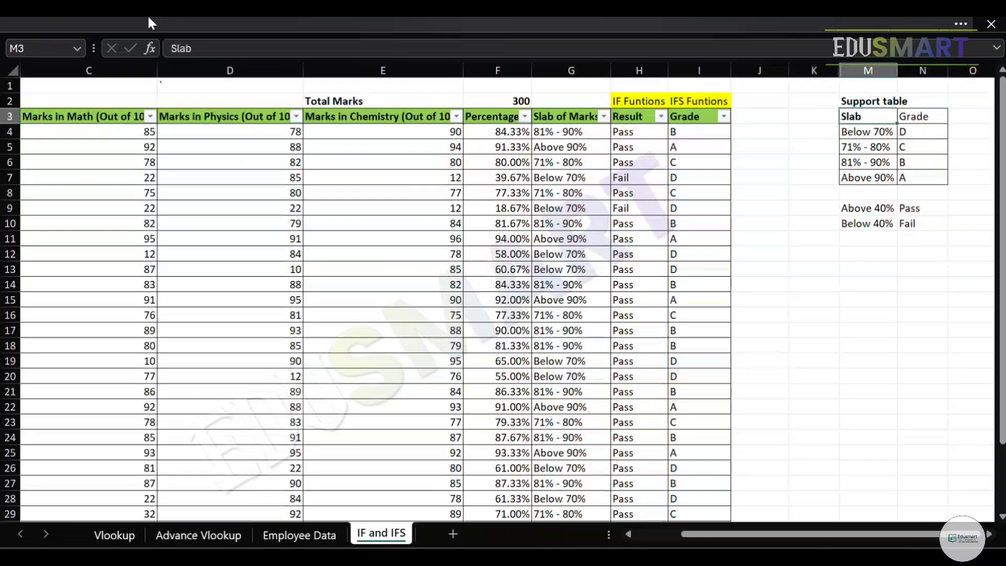
{"action": "key", "text": "shift+Down"}
{"action": "key", "text": "shift+Down"}
{"action": "key", "text": "shift+Down"}
{"action": "key", "text": "shift+Down"}
{"action": "key", "text": "shift+Right"}
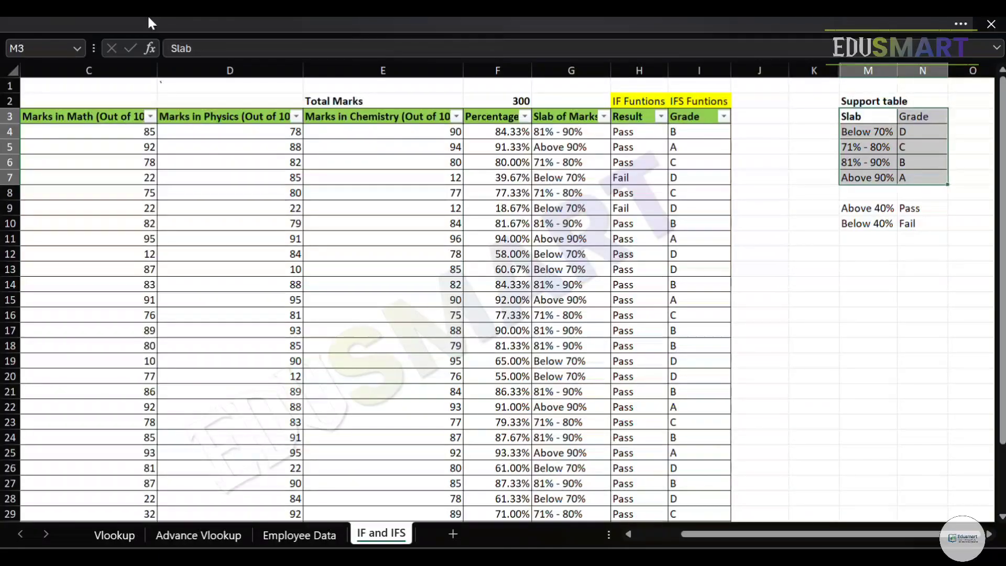
{"action": "key", "text": "Down"}
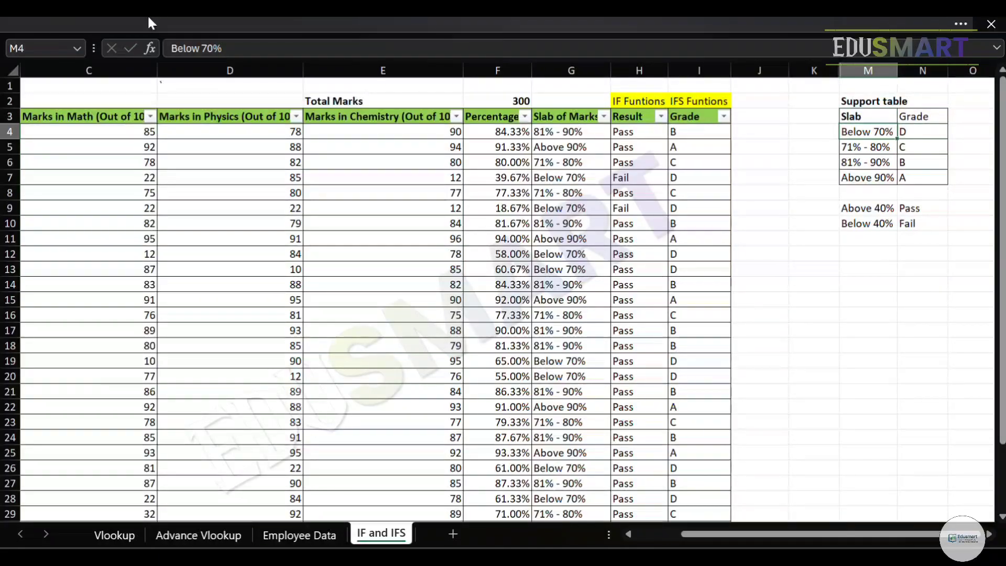
{"action": "key", "text": "Right"}
{"action": "key", "text": "Down"}
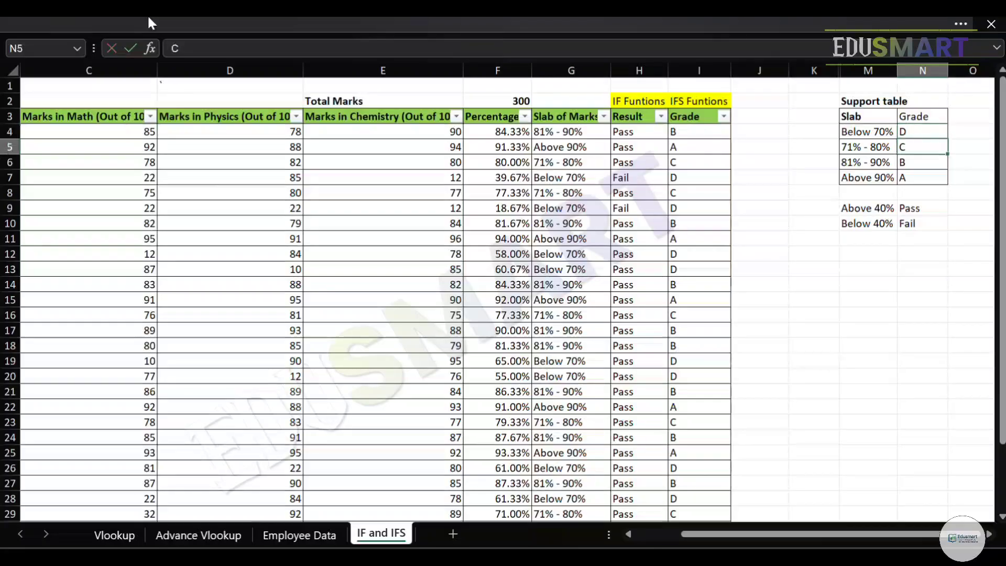
{"action": "key", "text": "Left"}
{"action": "key", "text": "Right"}
Examine the VLOOKUP formula in G4 that derives the marks slab from the percentage in F4, leaving it as it is.
{"action": "key", "text": "Up"}
{"action": "key", "text": "Left"}
{"action": "key", "text": "Left"}
{"action": "key", "text": "Left"}
{"action": "key", "text": "Left"}
{"action": "key", "text": "Left"}
{"action": "key", "text": "Left"}
{"action": "key", "text": "Left"}
{"action": "key", "text": "Right"}
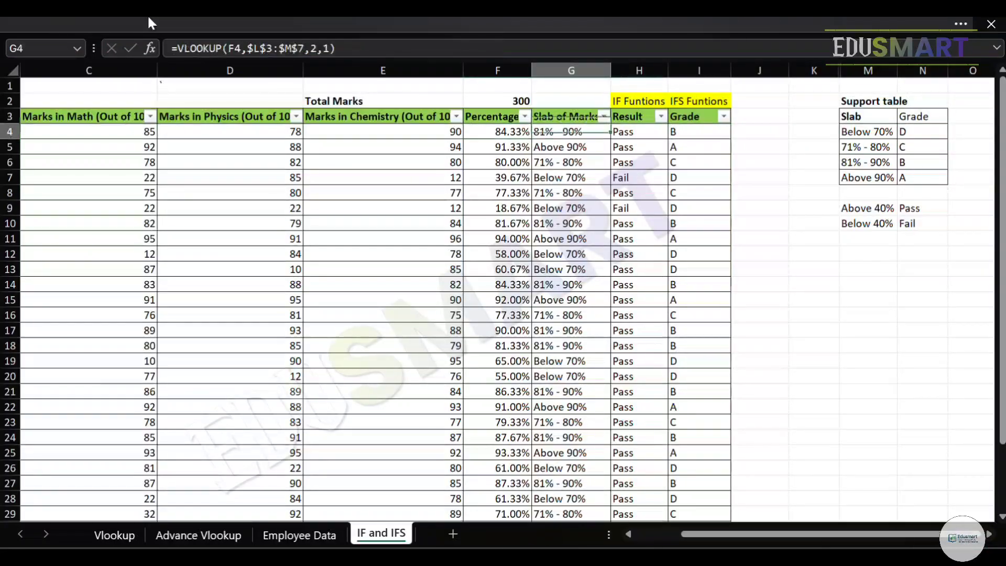
{"action": "key", "text": "F2"}
{"action": "key", "text": "Escape"}
{"action": "key", "text": "Up"}
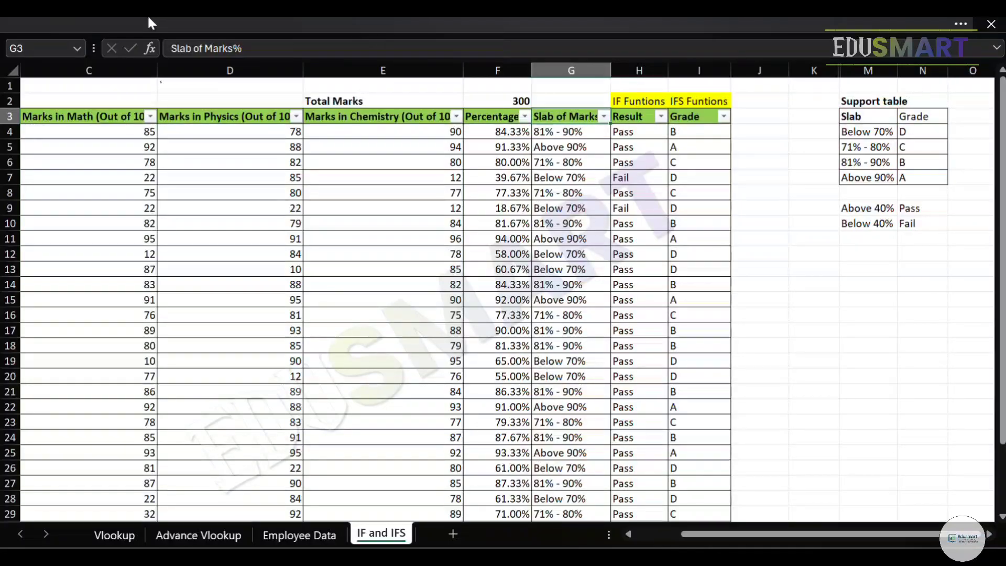
{"action": "key", "text": "Down"}
{"action": "key", "text": "F2"}
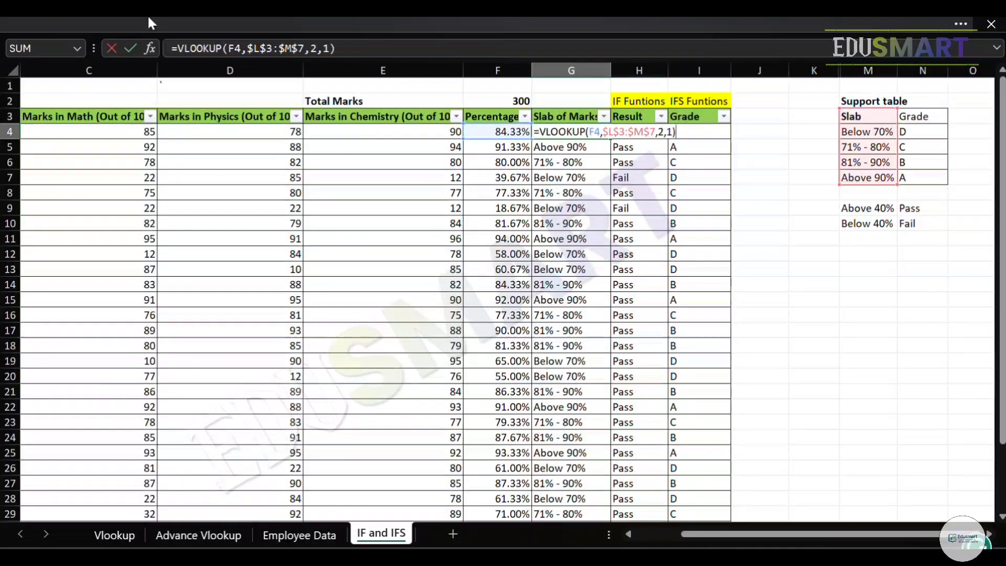
{"action": "key", "text": "Escape"}
{"action": "key", "text": "Left"}
{"action": "key", "text": "Right"}
{"action": "key", "text": "F2"}
{"action": "key", "text": "Escape"}
{"action": "key", "text": "Right"}
{"action": "key", "text": "Right"}
{"action": "key", "text": "Left"}
{"action": "key", "text": "Left"}
{"action": "key", "text": "Left"}
{"action": "key", "text": "Right"}
{"action": "key", "text": "F2"}
{"action": "key", "text": "Escape"}
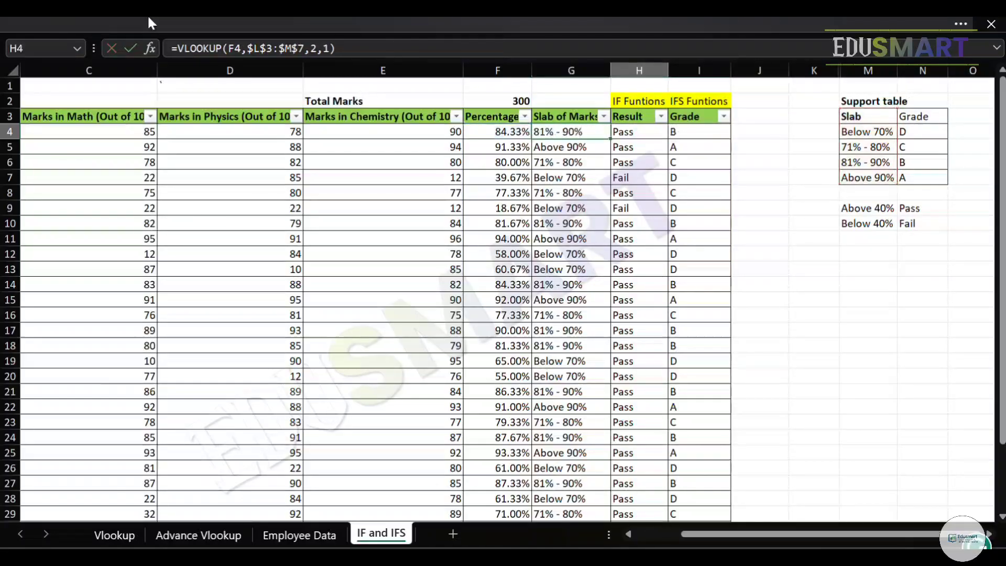
{"action": "key", "text": "Right"}
{"action": "key", "text": "Right"}
{"action": "key", "text": "Right"}
{"action": "key", "text": "Left"}
{"action": "key", "text": "Left"}
{"action": "key", "text": "Left"}
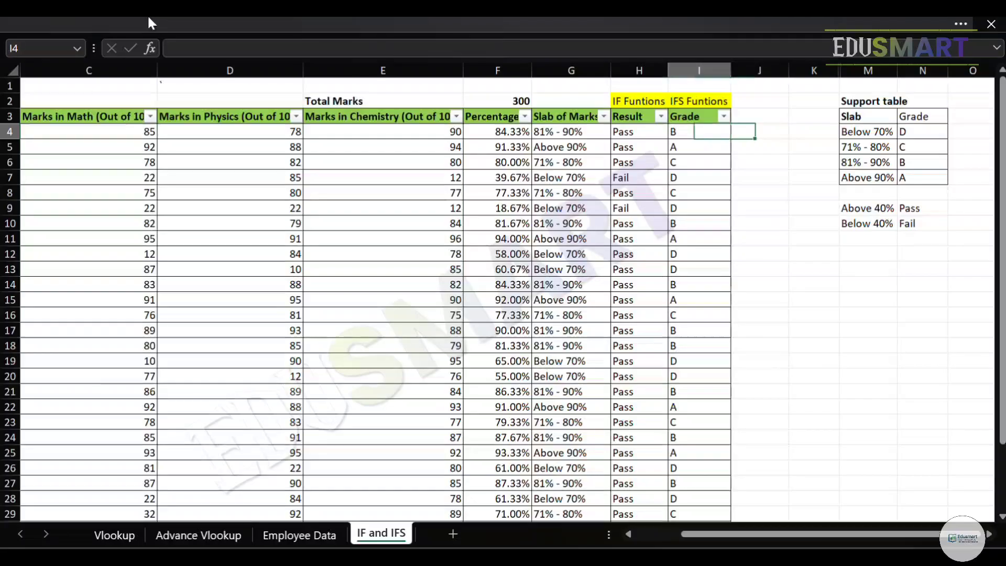
{"action": "key", "text": "F2"}
{"action": "key", "text": "Escape"}
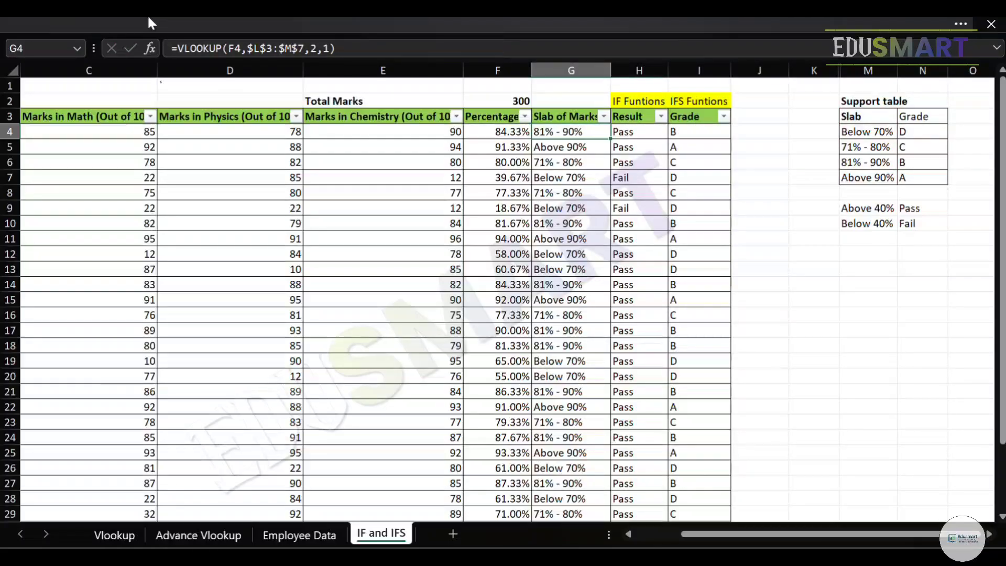
Start a VLOOKUP formula in J4 with the slab in G4 as the lookup value.
{"action": "key", "text": "Right"}
{"action": "key", "text": "Right"}
{"action": "key", "text": "Right"}
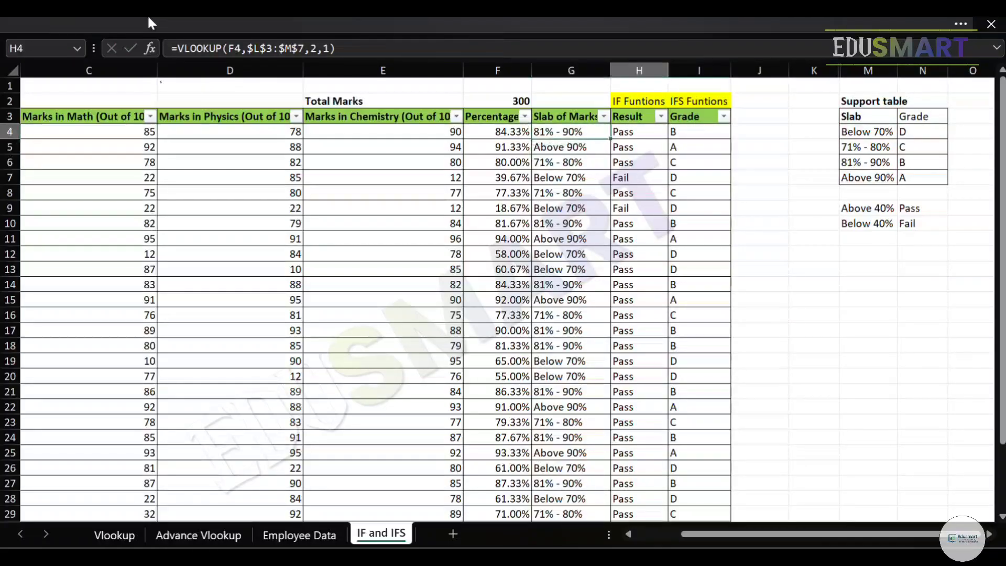
{"action": "type", "text": "=VLO"}
{"action": "key", "text": "Tab"}
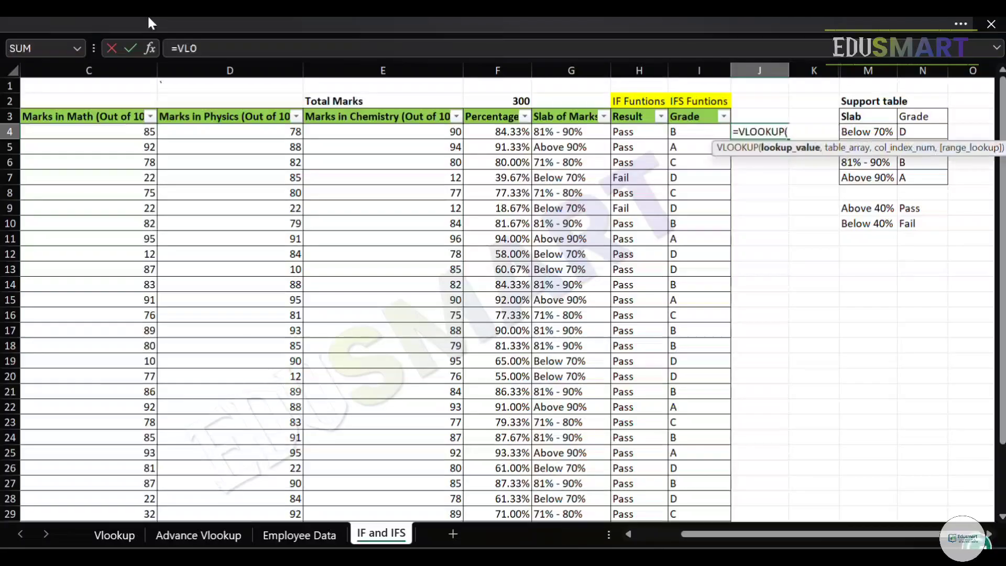
{"action": "key", "text": "Left"}
{"action": "key", "text": "Left"}
{"action": "key", "text": "Left"}
{"action": "type", "text": ","}
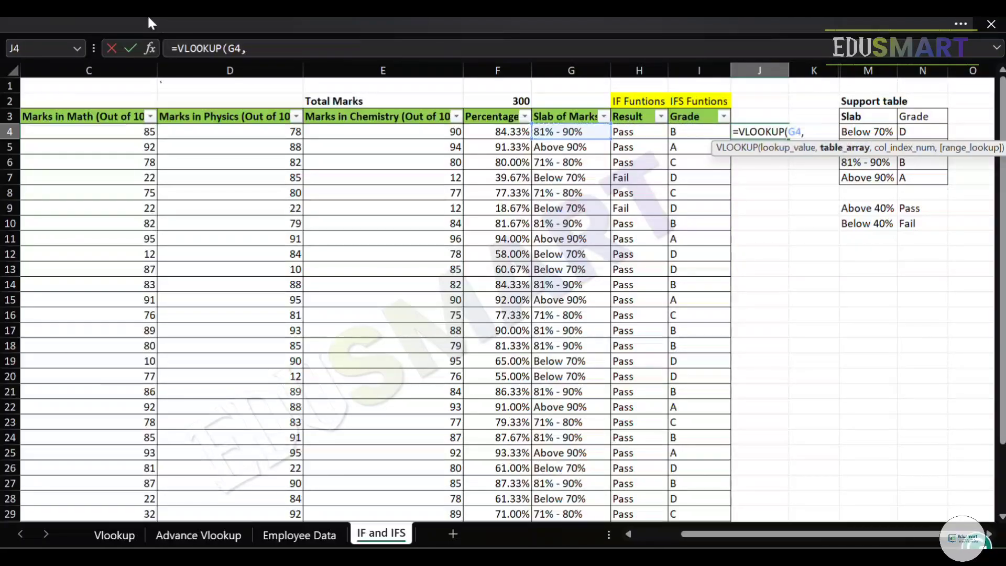
Complete the J4 VLOOKUP with table array M3:N7, column index 2 and exact match 0.
{"action": "key", "text": "Right"}
{"action": "key", "text": "Right"}
{"action": "key", "text": "Right"}
{"action": "key", "text": "Up"}
{"action": "key", "text": "shift+Right"}
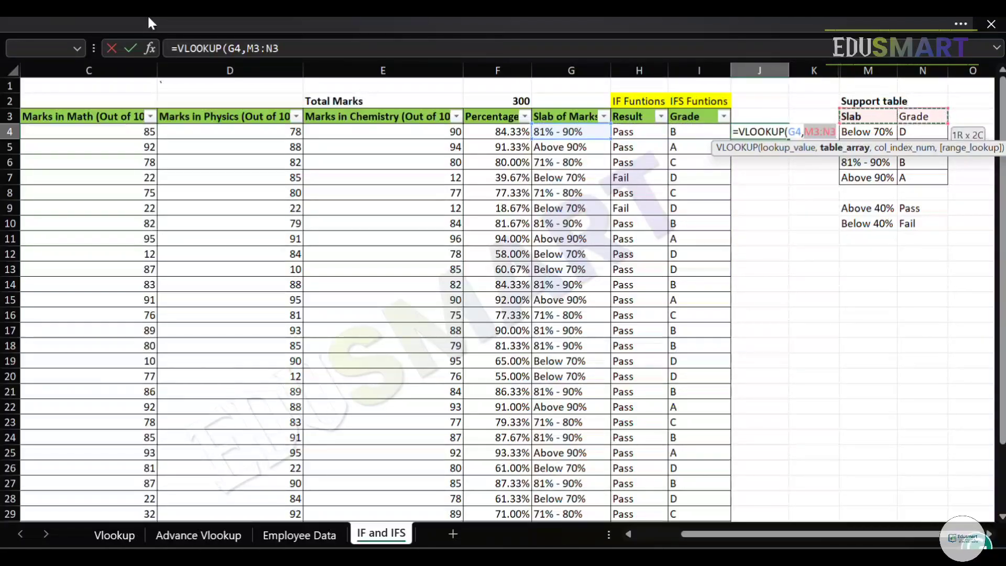
{"action": "key", "text": "shift+Down"}
{"action": "key", "text": "shift+Down"}
{"action": "key", "text": "shift+Down"}
{"action": "key", "text": "shift+Down"}
{"action": "type", "text": ",2,"}
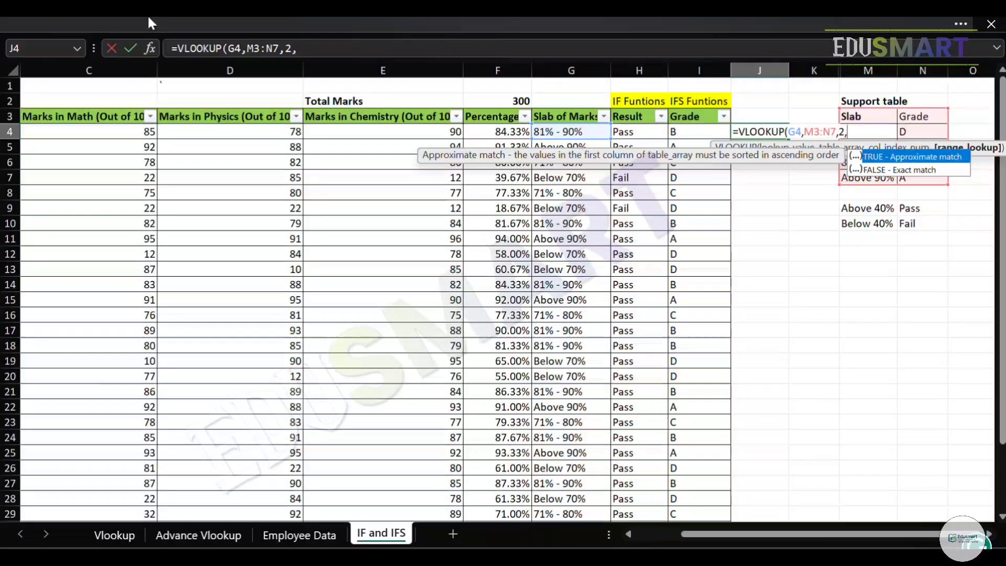
{"action": "type", "text": "0)"}
{"action": "key", "text": "Return"}
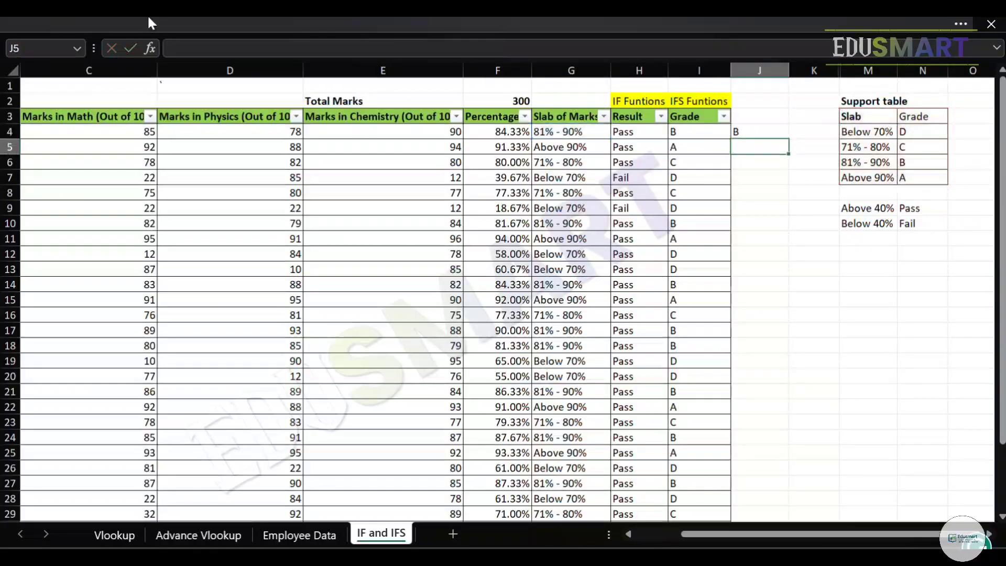
Make the table array in the J4 formula absolute as $M$3:$N$7.
{"action": "key", "text": "Up"}
{"action": "key", "text": "F2"}
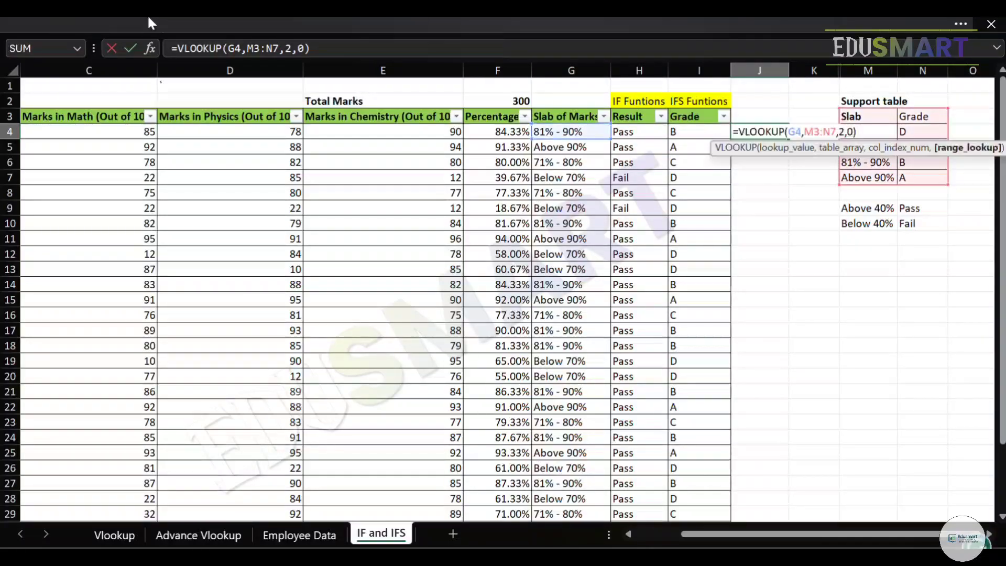
{"action": "key", "text": "shift+Left"}
{"action": "key", "text": "shift+Left"}
{"action": "key", "text": "shift+Left"}
{"action": "key", "text": "shift+Left"}
{"action": "key", "text": "shift+Left"}
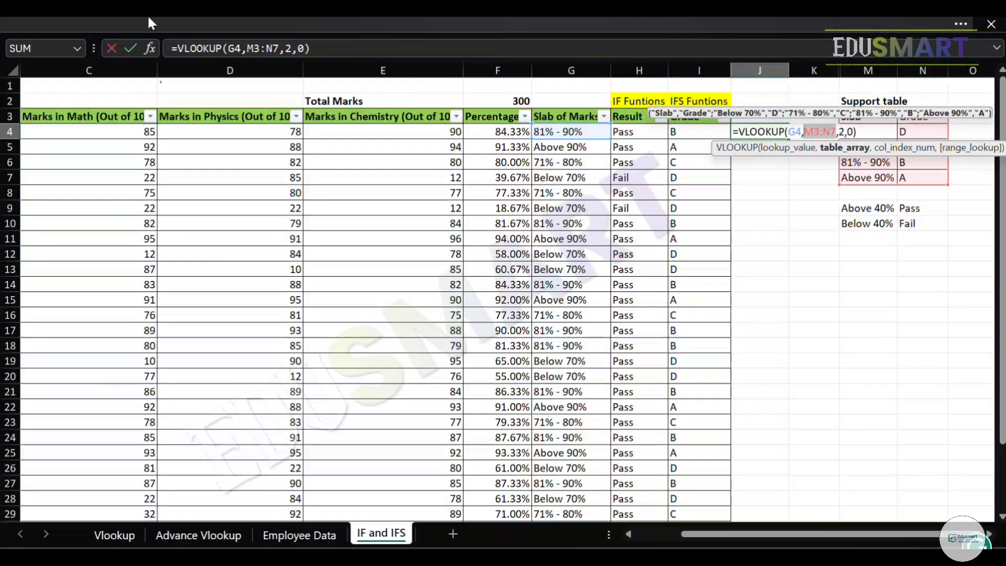
{"action": "key", "text": "F4"}
{"action": "key", "text": "Return"}
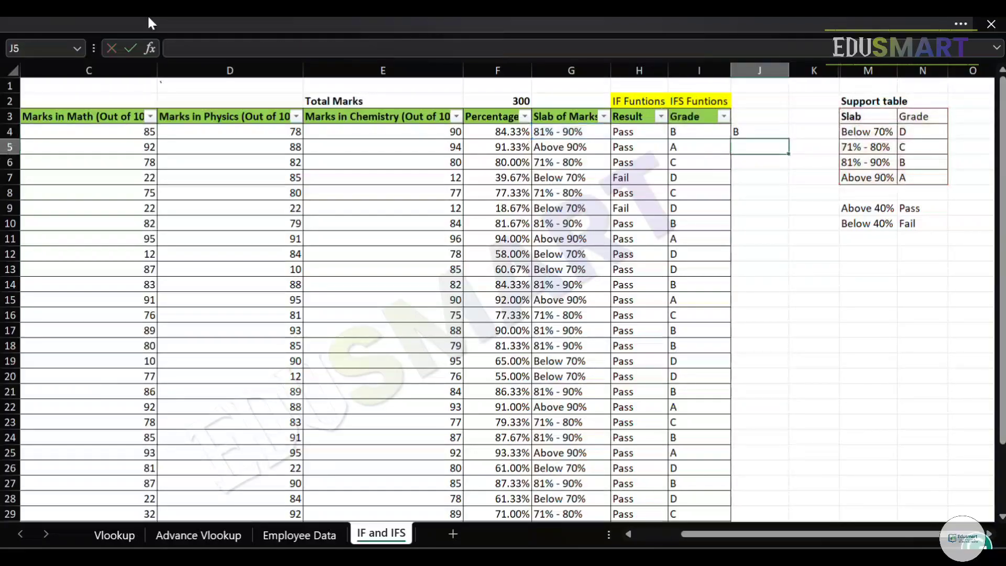
Copy the VLOOKUP formula from J4 down column J to row 33.
{"action": "key", "text": "Up"}
{"action": "key", "text": "ctrl+c"}
{"action": "key", "text": "Left"}
{"action": "key", "text": "ctrl+Down"}
{"action": "key", "text": "Right"}
{"action": "key", "text": "ctrl+shift+Up"}
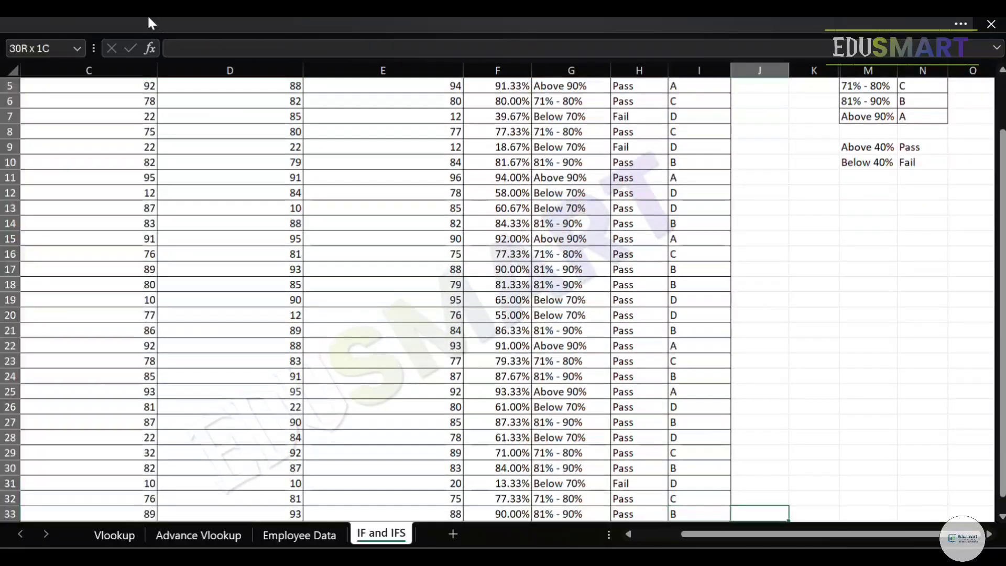
{"action": "key", "text": "shift+Down"}
{"action": "key", "text": "ctrl+v"}
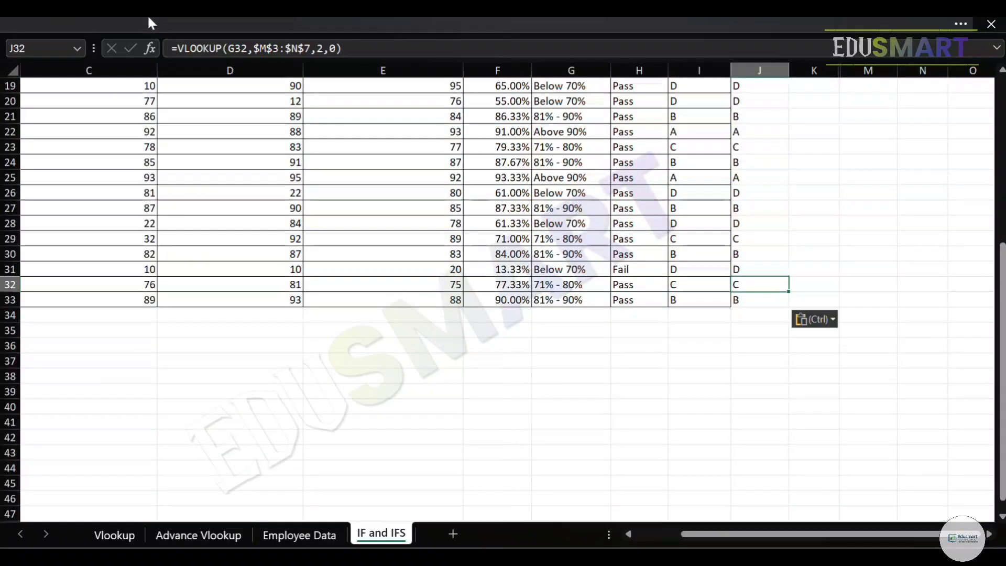
Check the cell references in the copied VLOOKUP formulas in the upper rows of column J.
{"action": "key", "text": "ctrl+Up"}
{"action": "key", "text": "Down"}
{"action": "key", "text": "F2"}
{"action": "key", "text": "Return"}
{"action": "key", "text": "F2"}
{"action": "key", "text": "Return"}
{"action": "key", "text": "F2"}
{"action": "key", "text": "Return"}
{"action": "key", "text": "F2"}
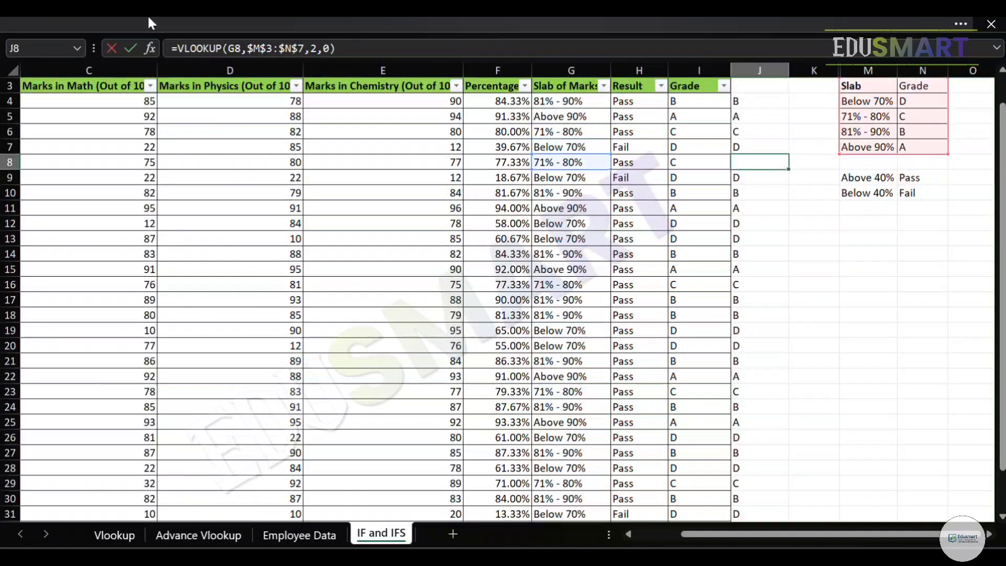
{"action": "key", "text": "Return"}
{"action": "key", "text": "F2"}
{"action": "key", "text": "Return"}
{"action": "key", "text": "F2"}
{"action": "key", "text": "Return"}
Compare the VLOOKUP formula in J4 with the IFS formula in I4 and the slab lookup in G4.
{"action": "key", "text": "F2"}
{"action": "key", "text": "Return"}
{"action": "key", "text": "F2"}
{"action": "key", "text": "Escape"}
{"action": "key", "text": "Up"}
{"action": "key", "text": "Up"}
{"action": "key", "text": "F2"}
{"action": "key", "text": "Escape"}
{"action": "key", "text": "Up"}
{"action": "key", "text": "Up"}
{"action": "key", "text": "Up"}
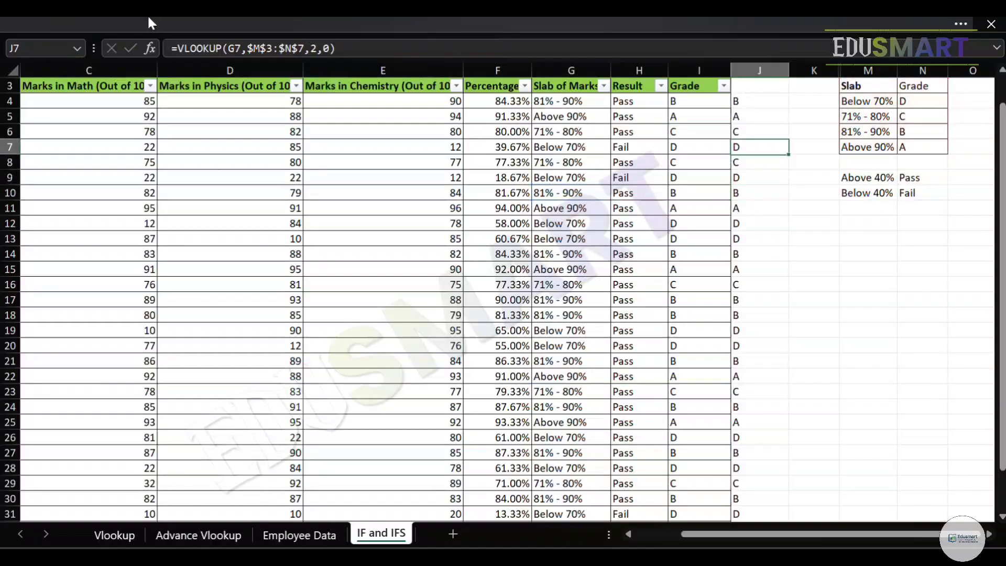
{"action": "key", "text": "ctrl+Up"}
{"action": "key", "text": "ctrl+Up"}
{"action": "key", "text": "Down"}
{"action": "key", "text": "Down"}
{"action": "key", "text": "Down"}
{"action": "key", "text": "F2"}
{"action": "key", "text": "Escape"}
{"action": "key", "text": "Left"}
{"action": "key", "text": "F2"}
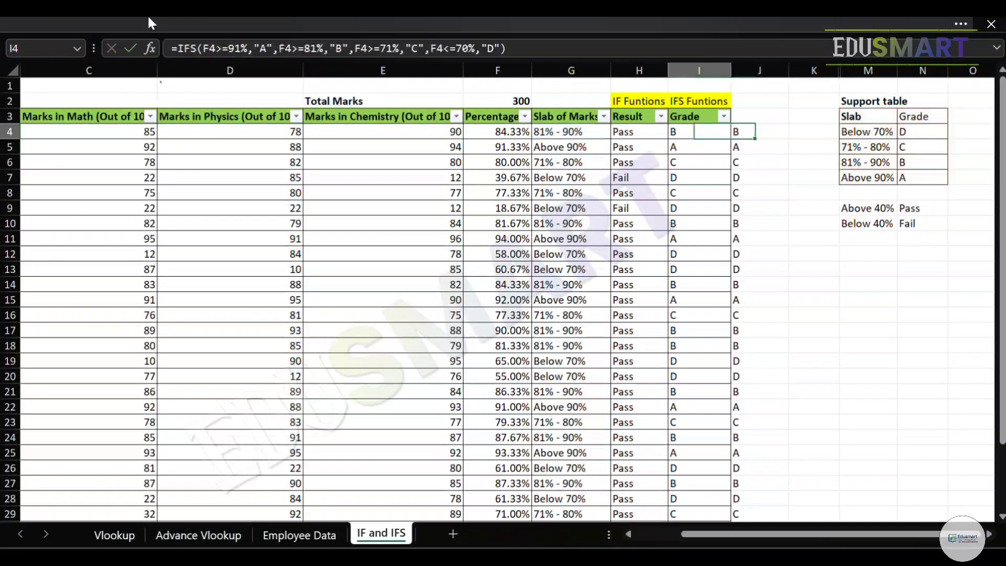
{"action": "key", "text": "Escape"}
{"action": "key", "text": "Left"}
{"action": "key", "text": "Left"}
{"action": "key", "text": "F2"}
{"action": "key", "text": "Escape"}
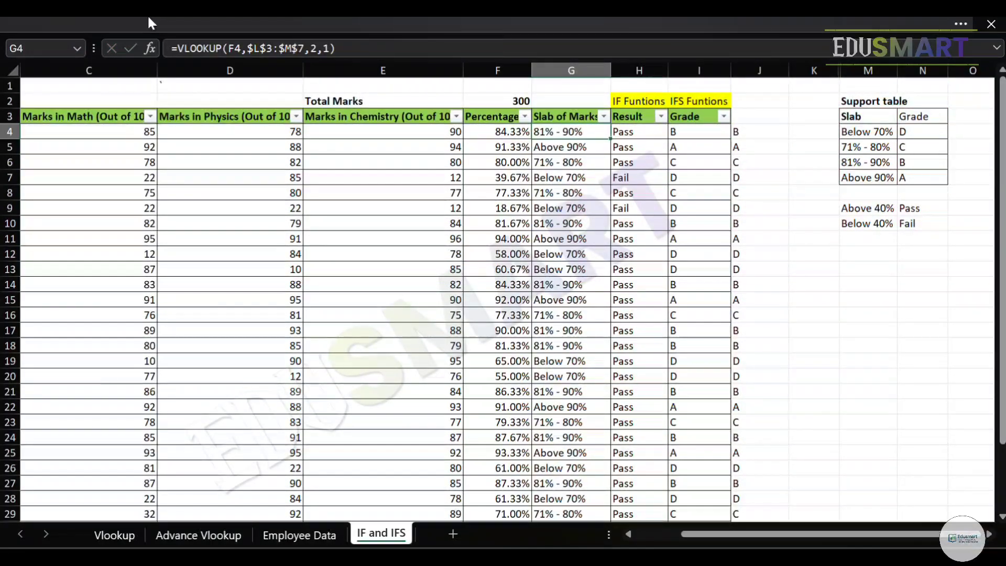
{"action": "key", "text": "Right"}
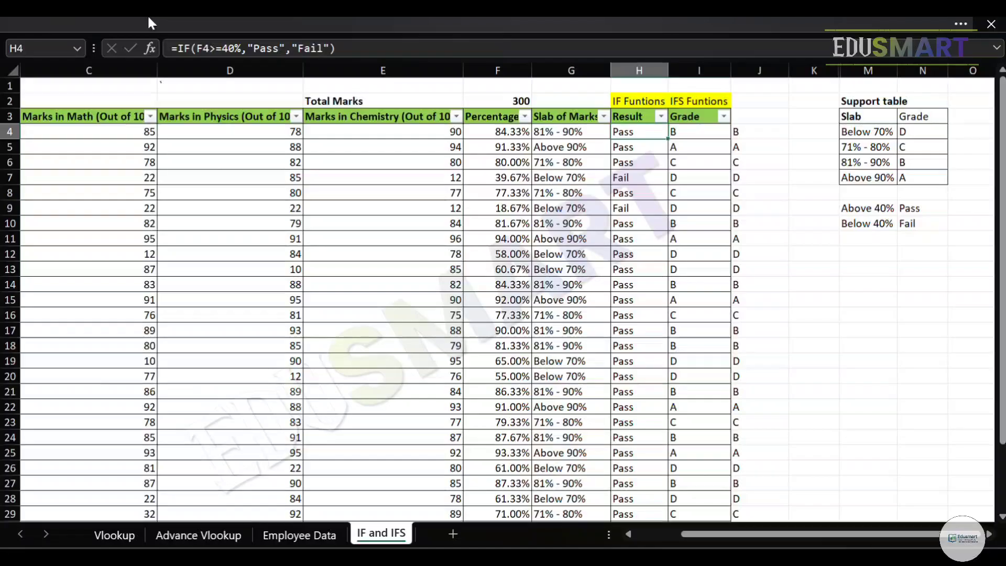